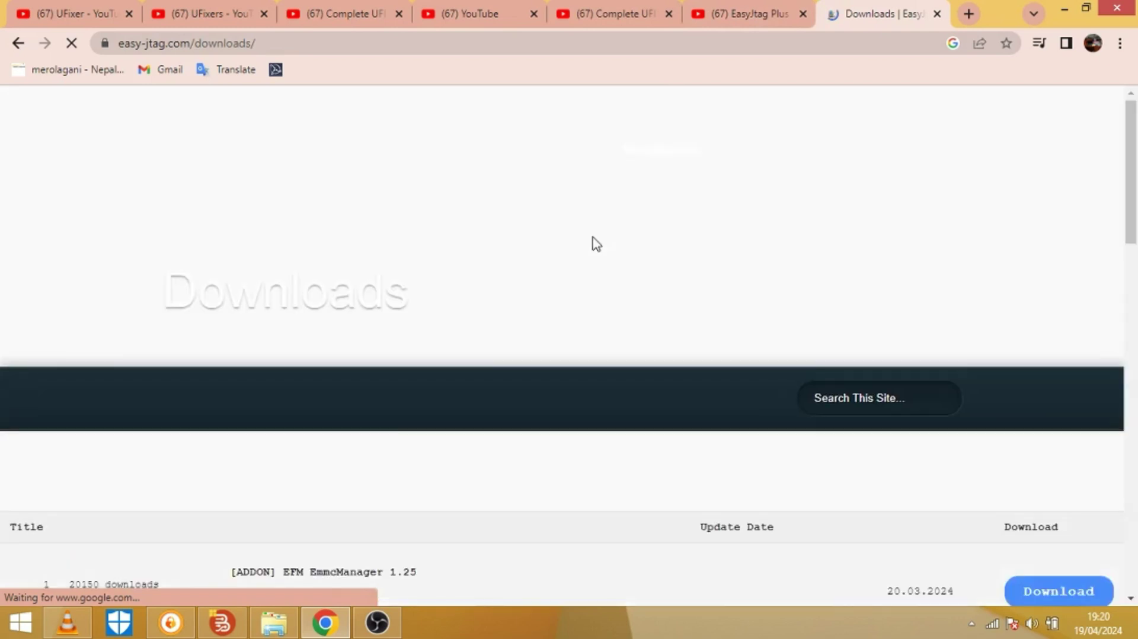
Find the [ADDON] EFM EmmcManager 1.25 entry and its update date in the EasyJTAG downloads list.
{"action": "scroll", "coordinate": [596, 243], "scroll_direction": "down", "scroll_amount": 3}
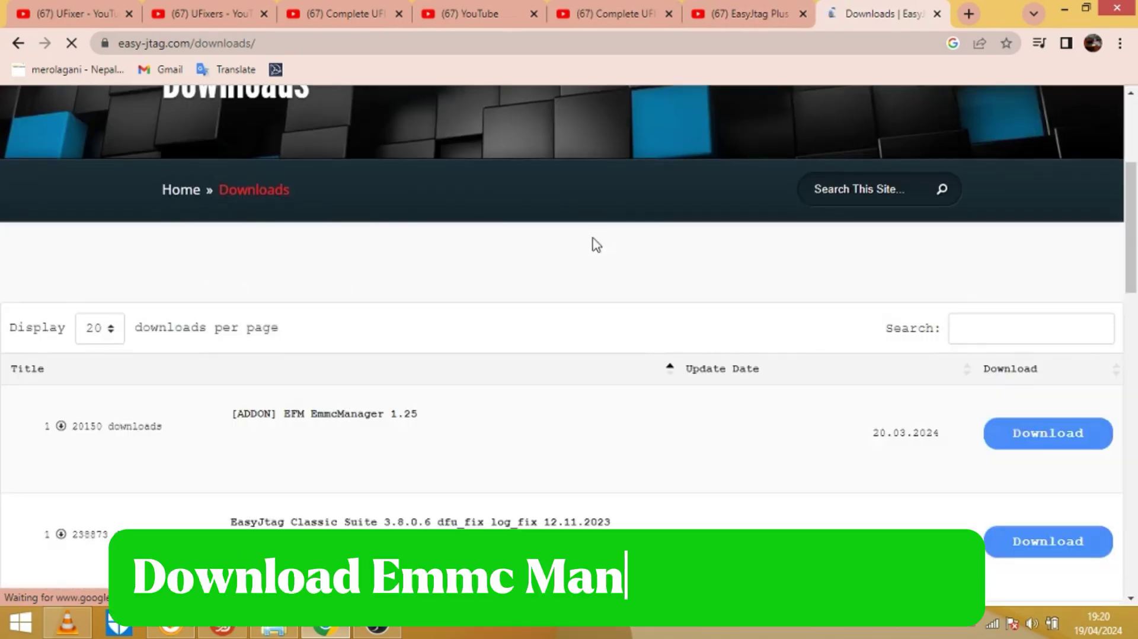
{"action": "scroll", "coordinate": [596, 244], "scroll_direction": "down", "scroll_amount": 1}
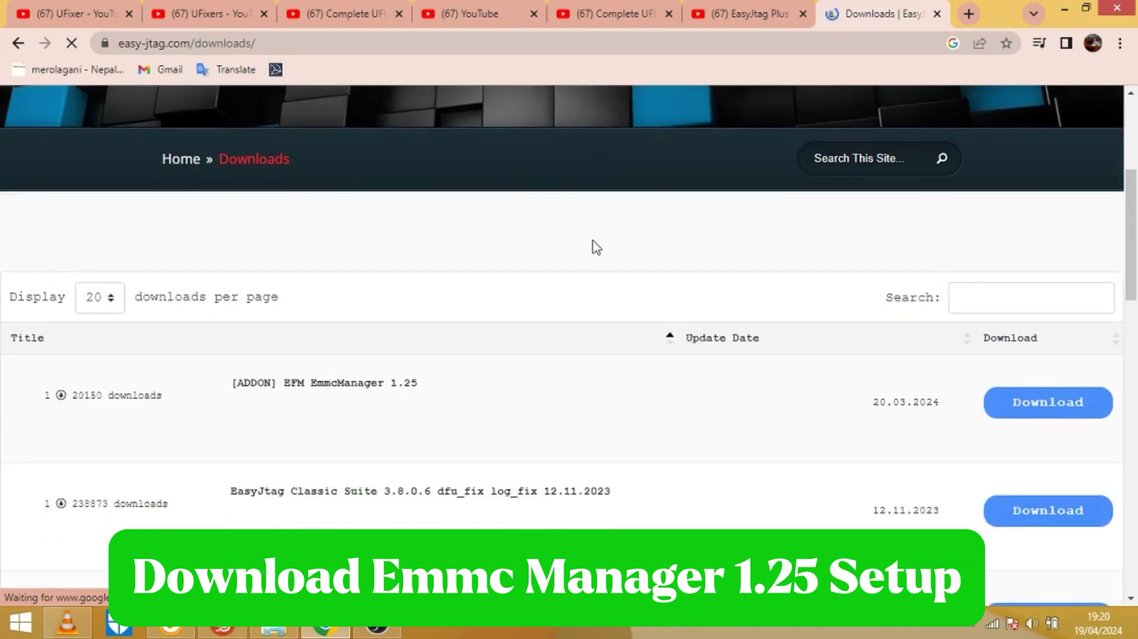
{"action": "scroll", "coordinate": [596, 256], "scroll_direction": "down", "scroll_amount": 1}
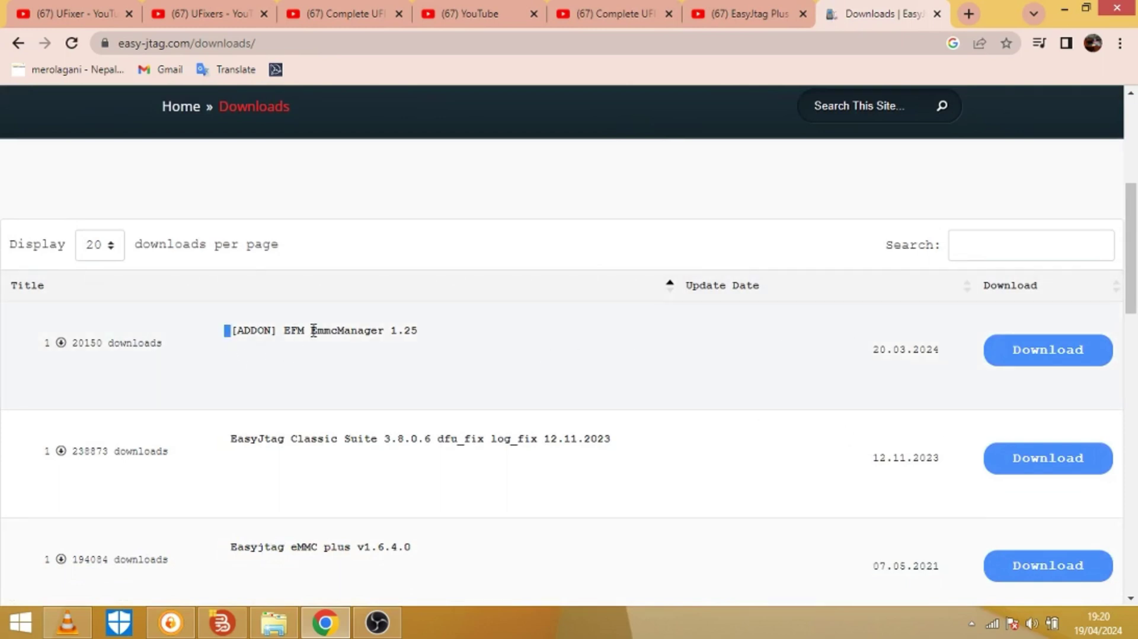
{"action": "left_click_drag", "start_coordinate": [435, 332], "coordinate": [953, 382]}
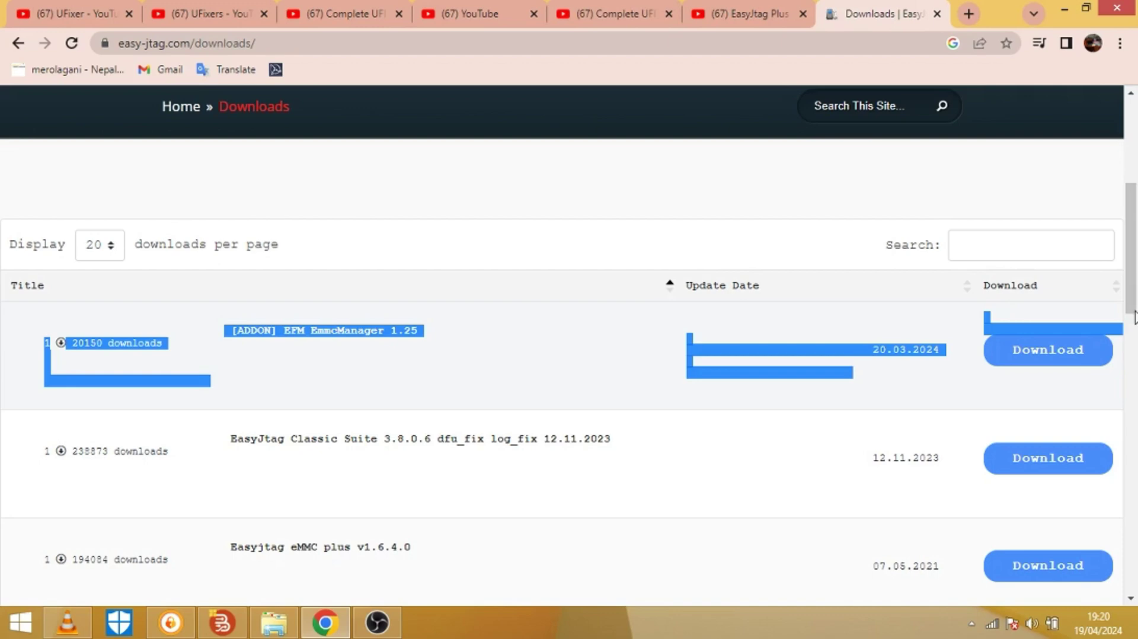
{"action": "left_click_drag", "start_coordinate": [1134, 317], "coordinate": [1099, 180]}
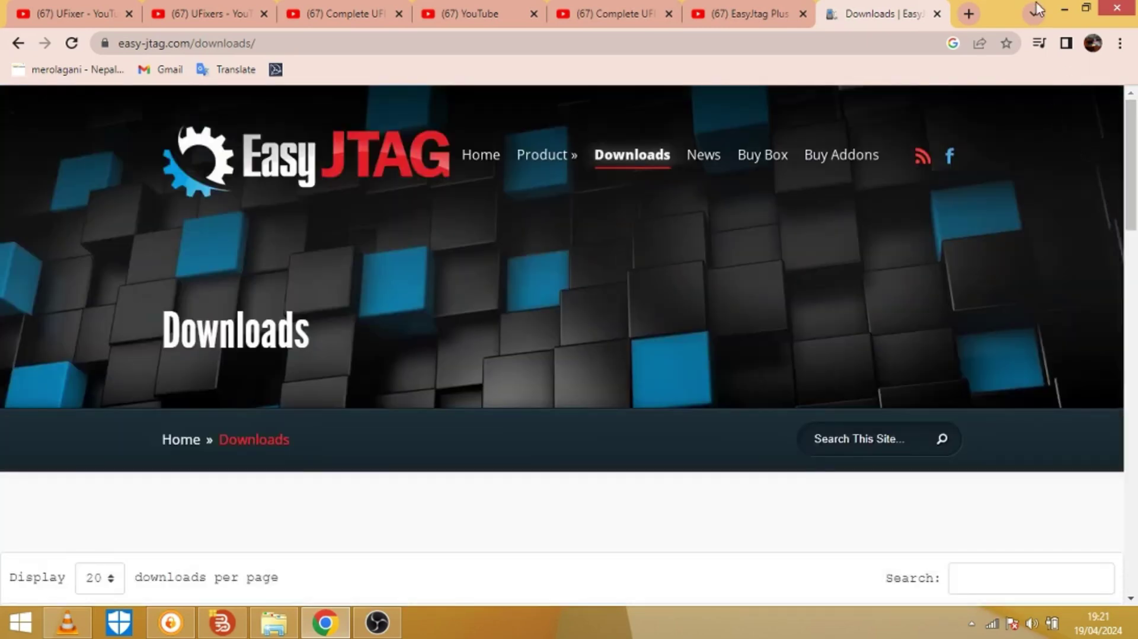
Switch to the desktop and extract the EmmcManager-1.25_LX9_FIX_18-03-2024.rar archive, answering the file replacement prompt for all files.
{"action": "left_click", "coordinate": [1064, 8]}
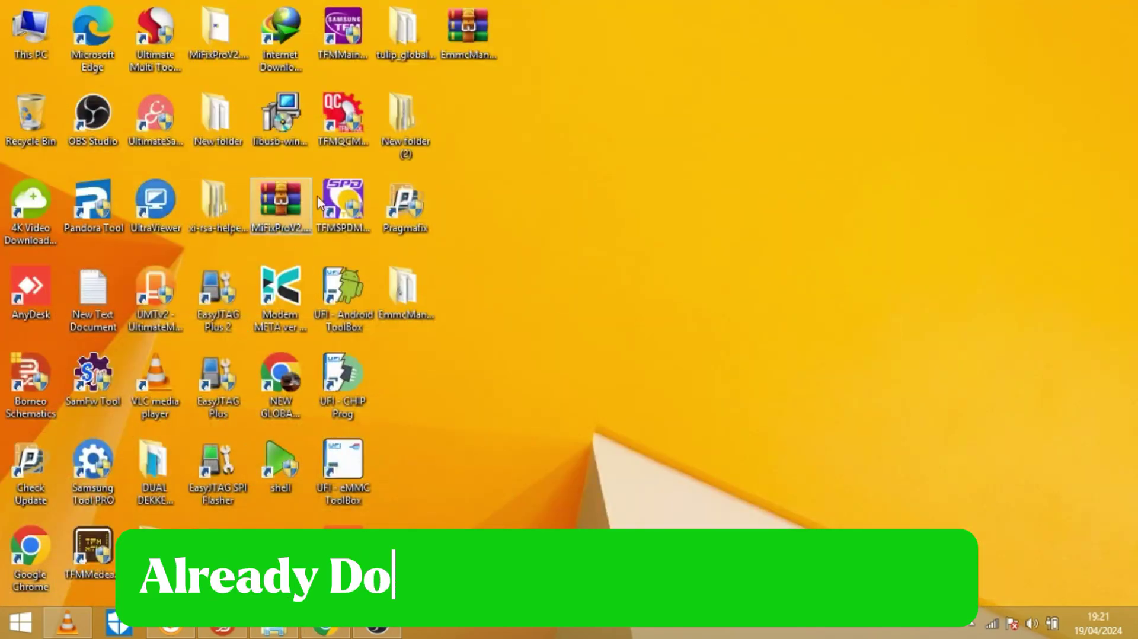
{"action": "right_click", "coordinate": [467, 30]}
{"action": "left_click", "coordinate": [537, 107]}
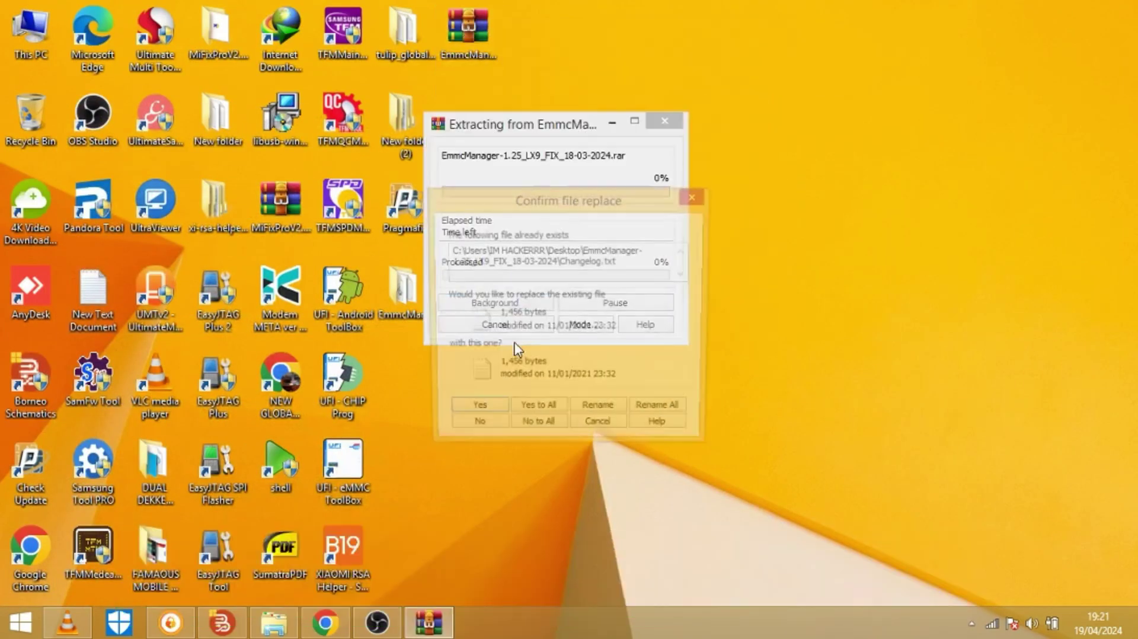
{"action": "left_click", "coordinate": [537, 414]}
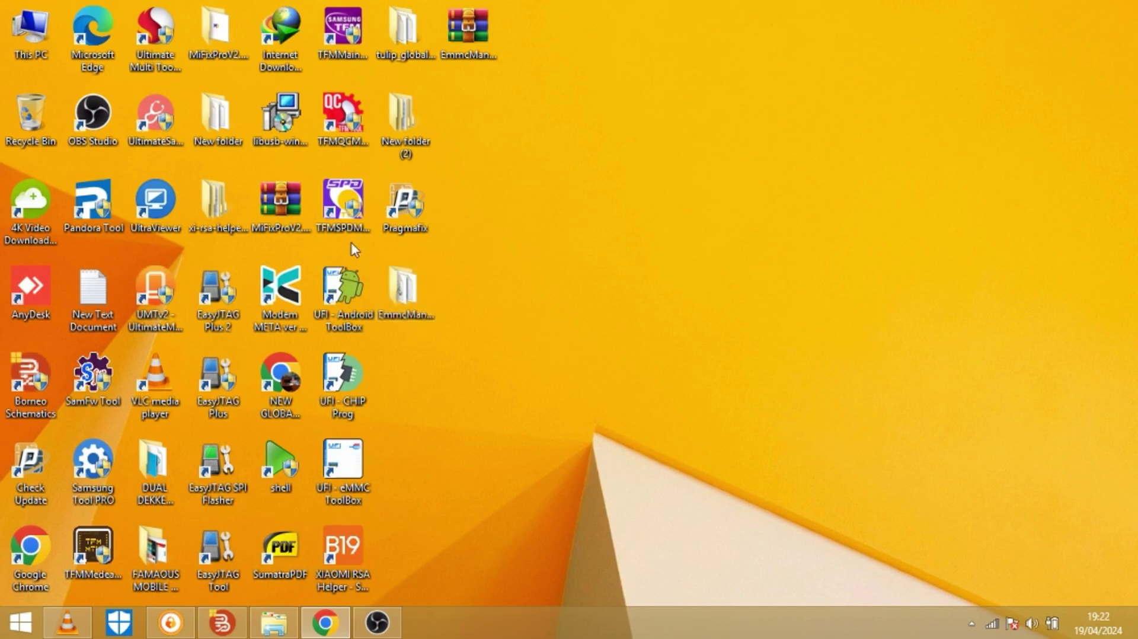
Run the EmmcManager application from its extracted desktop folder as administrator and close the folder window.
{"action": "double_click", "coordinate": [393, 309]}
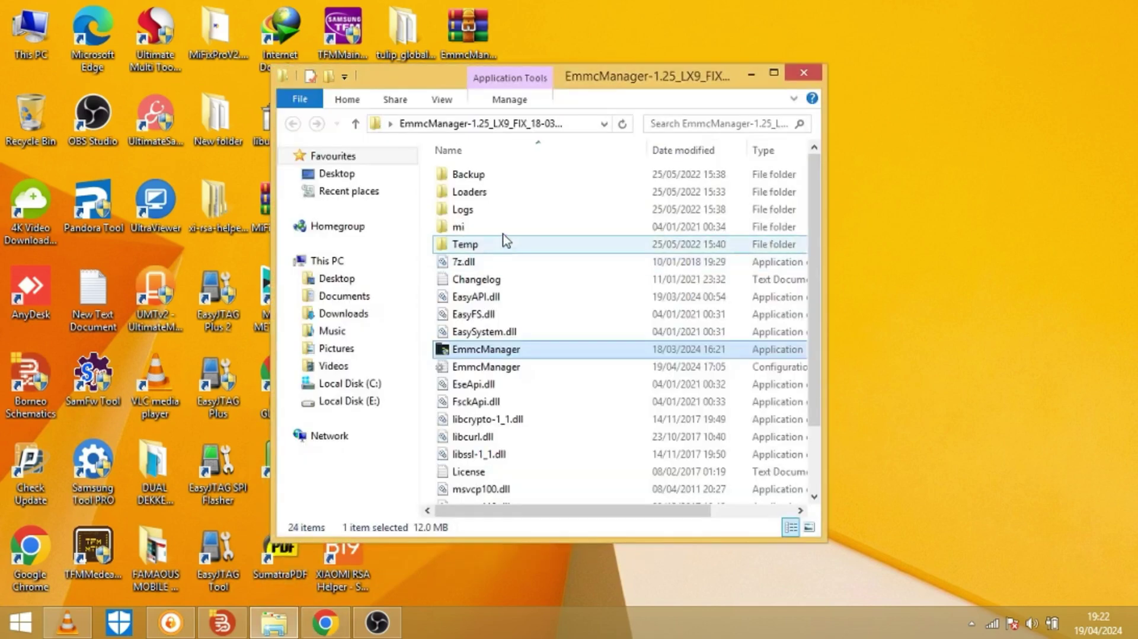
{"action": "right_click", "coordinate": [482, 354]}
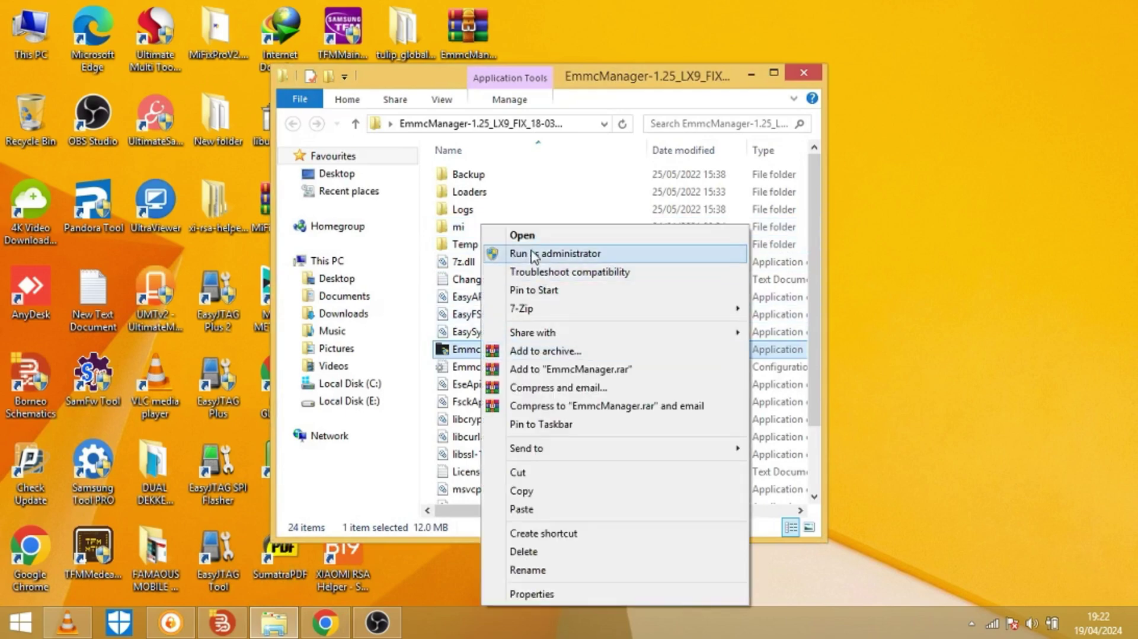
{"action": "left_click", "coordinate": [610, 254]}
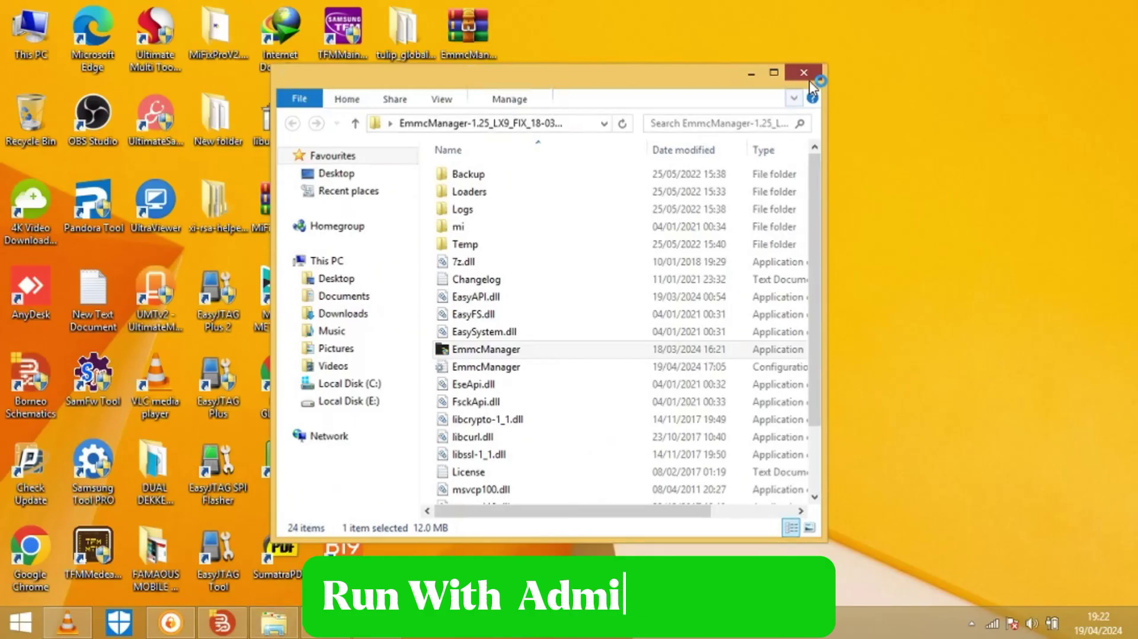
{"action": "left_click", "coordinate": [809, 77]}
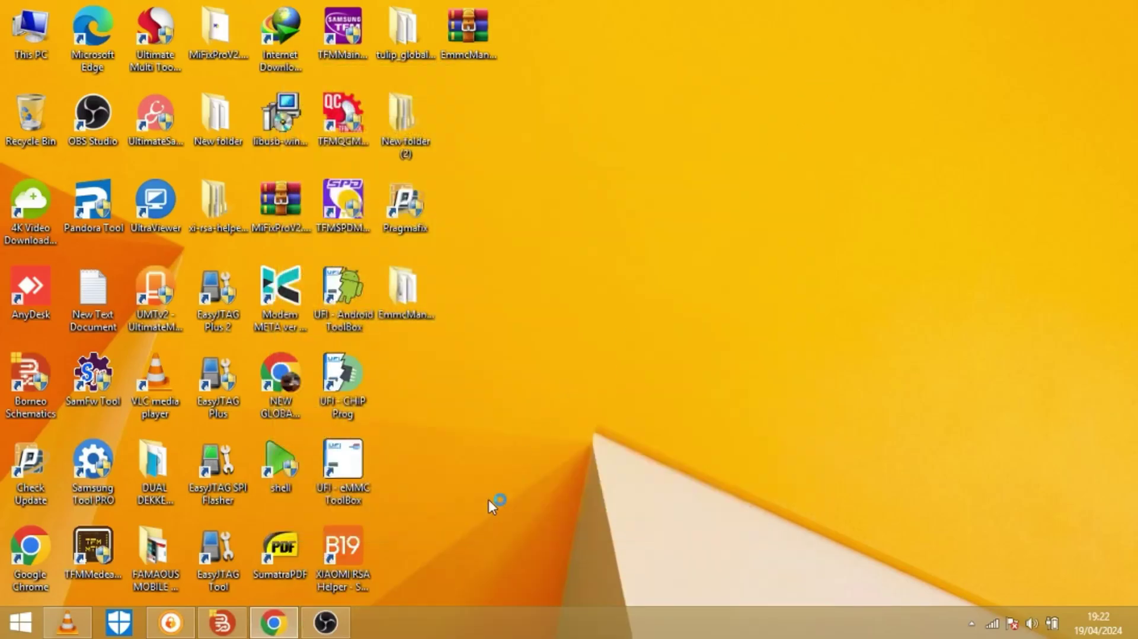
{"action": "right_click", "coordinate": [618, 229]}
{"action": "left_click", "coordinate": [657, 282]}
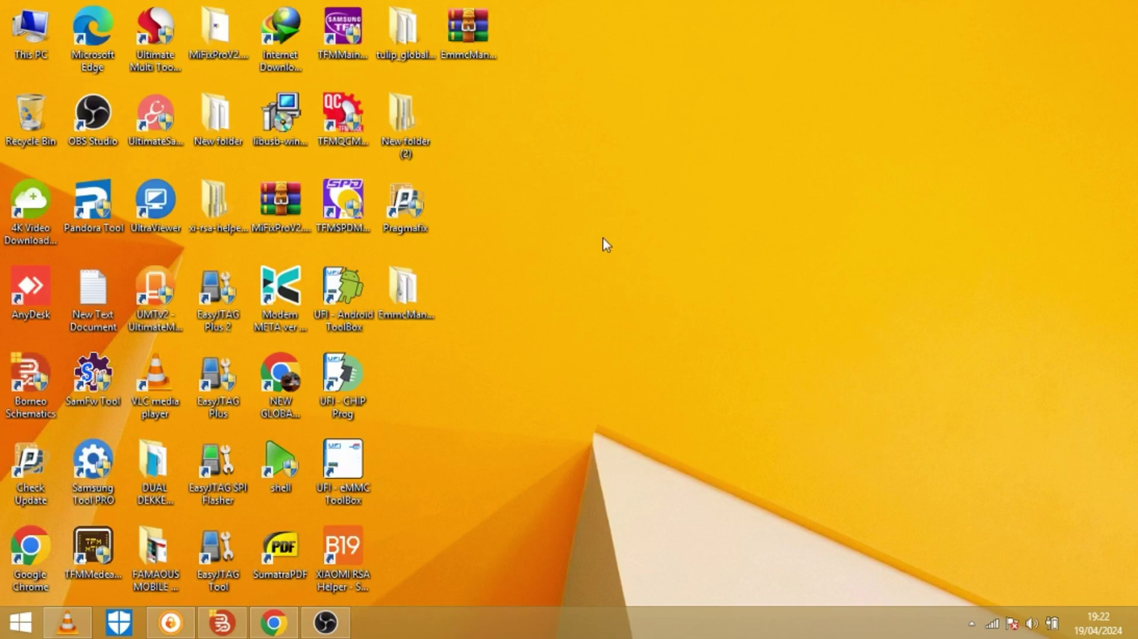
{"action": "right_click", "coordinate": [603, 238]}
{"action": "left_click", "coordinate": [669, 288]}
{"action": "right_click", "coordinate": [527, 217]}
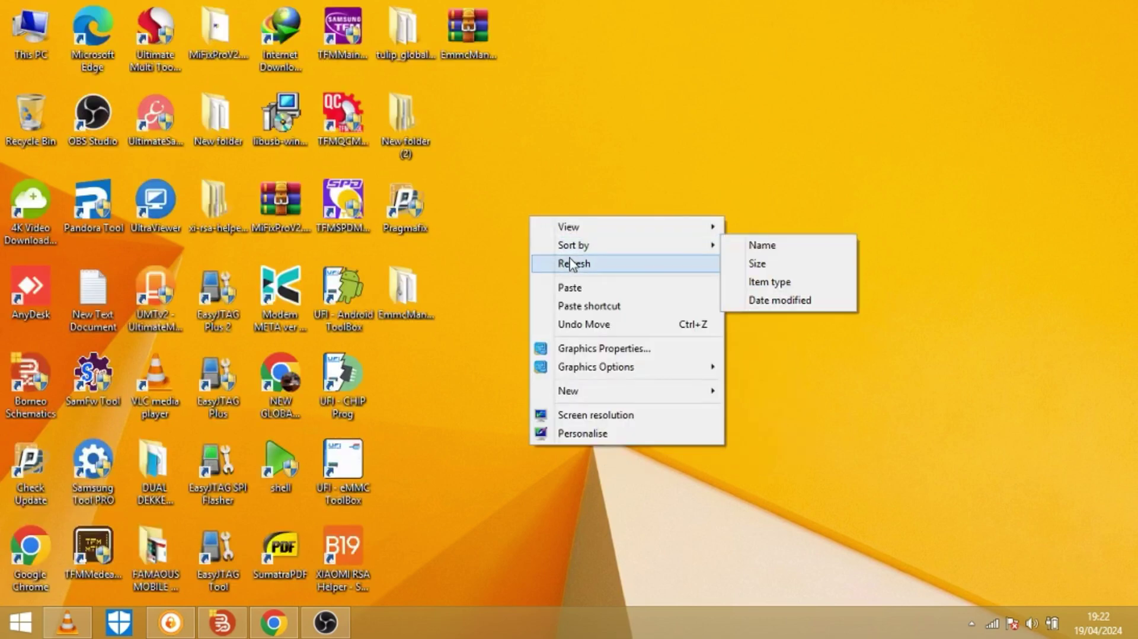
{"action": "left_click", "coordinate": [570, 266]}
{"action": "right_click", "coordinate": [525, 218]}
{"action": "left_click", "coordinate": [569, 266]}
{"action": "right_click", "coordinate": [566, 265]}
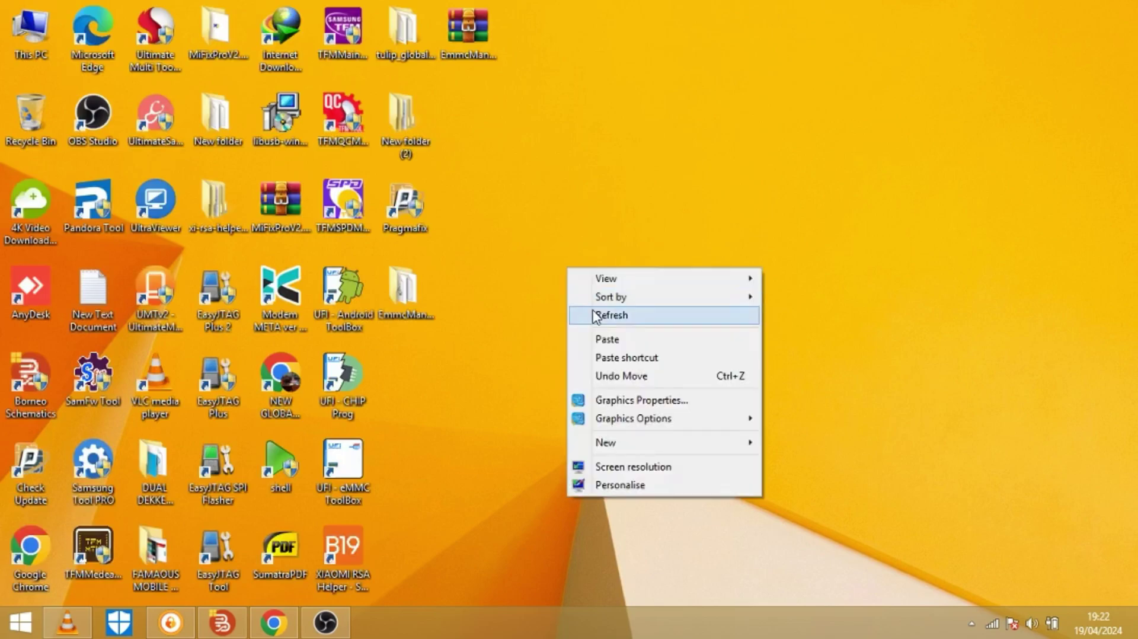
{"action": "left_click", "coordinate": [602, 292]}
{"action": "right_click", "coordinate": [565, 303]}
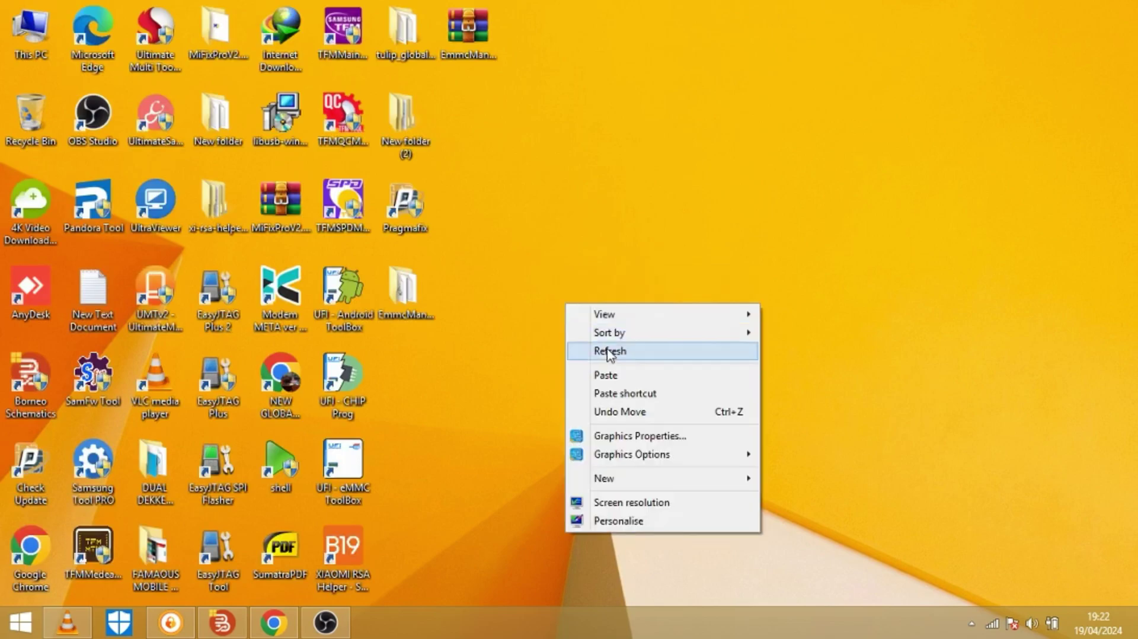
{"action": "left_click", "coordinate": [600, 348]}
{"action": "right_click", "coordinate": [565, 321]}
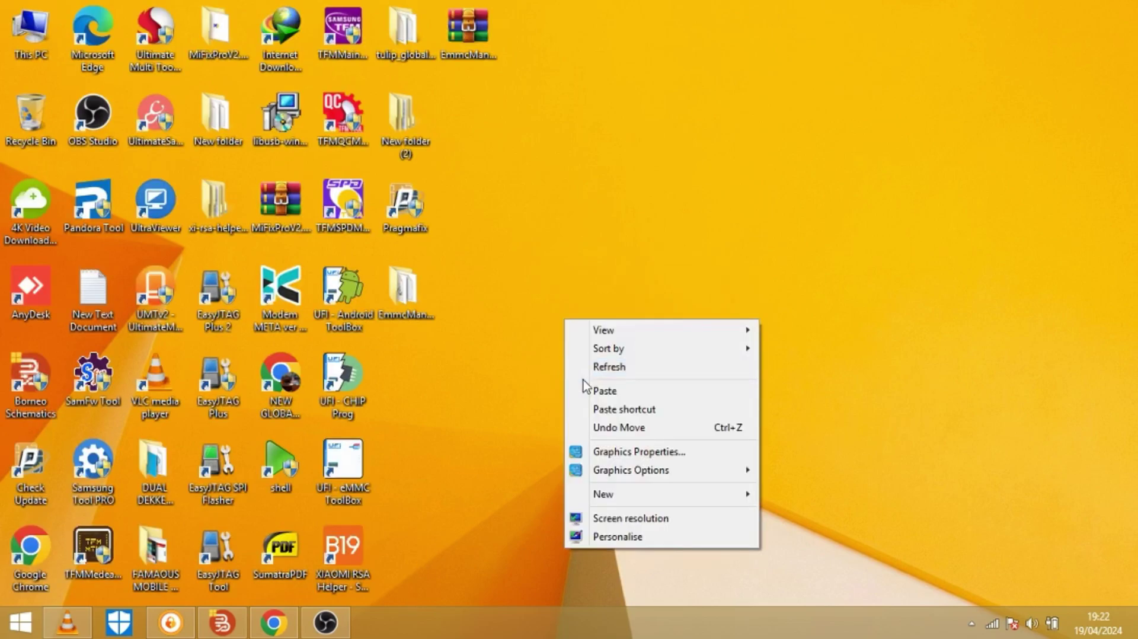
{"action": "left_click", "coordinate": [610, 368]}
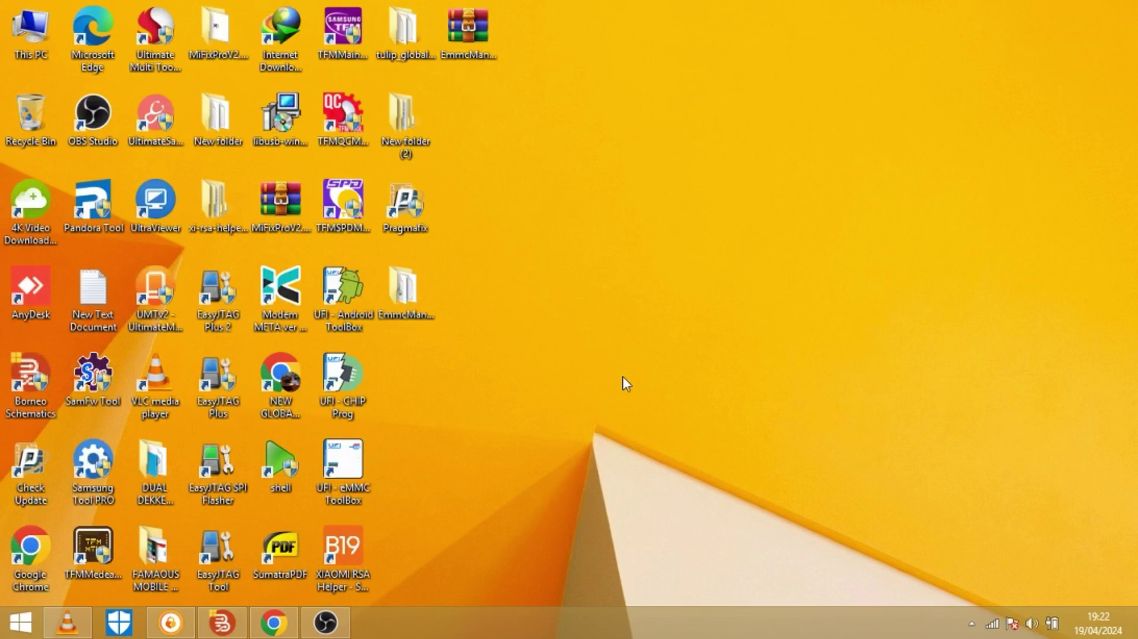
{"action": "right_click", "coordinate": [571, 210]}
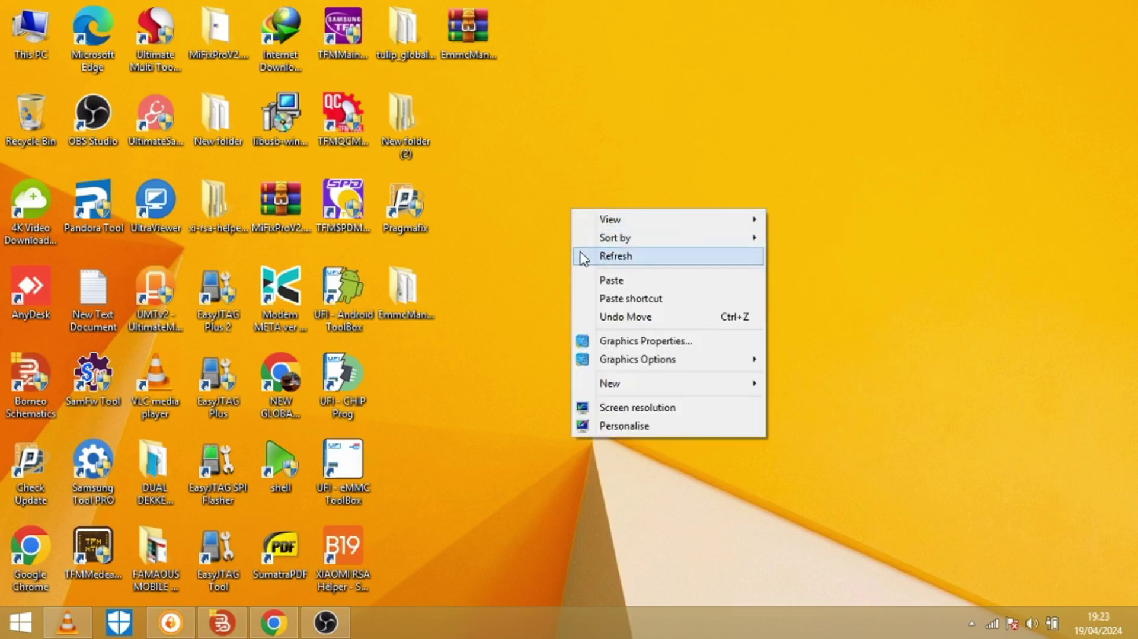
{"action": "left_click", "coordinate": [599, 255]}
{"action": "right_click", "coordinate": [493, 272]}
{"action": "left_click", "coordinate": [550, 326]}
{"action": "right_click", "coordinate": [546, 259]}
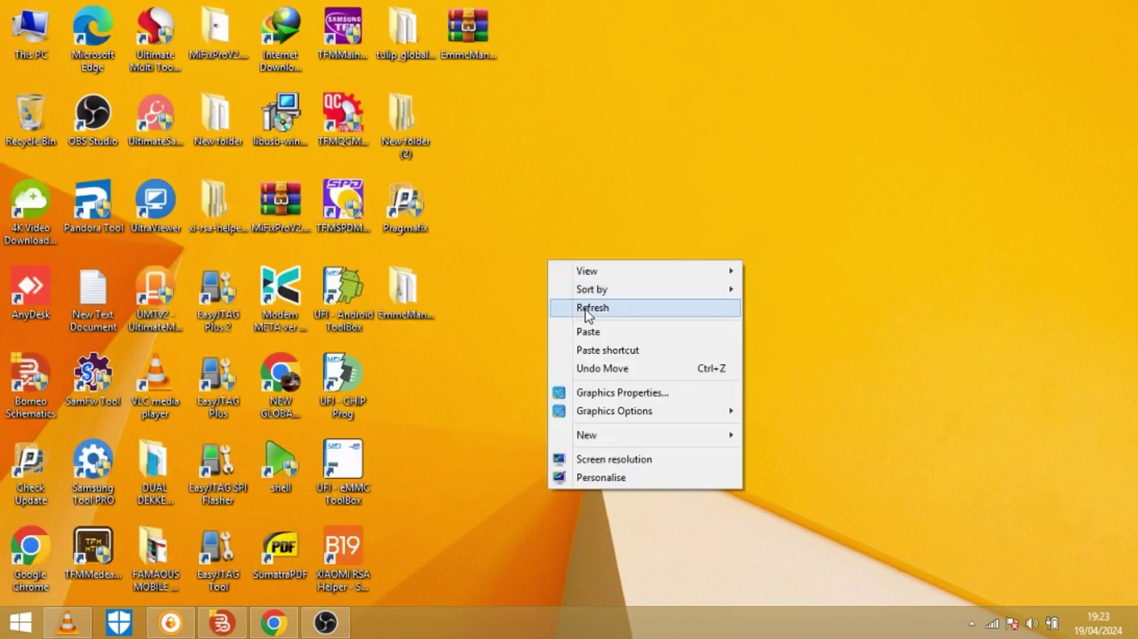
{"action": "left_click", "coordinate": [583, 306]}
{"action": "right_click", "coordinate": [581, 300]}
{"action": "left_click", "coordinate": [648, 347]}
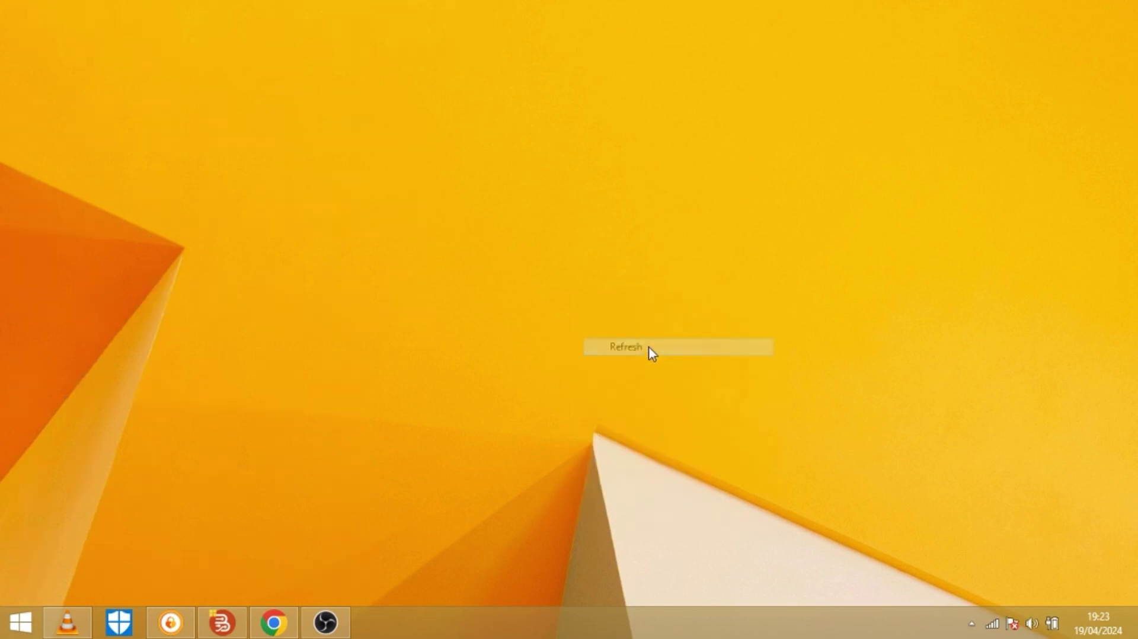
{"action": "right_click", "coordinate": [598, 285]}
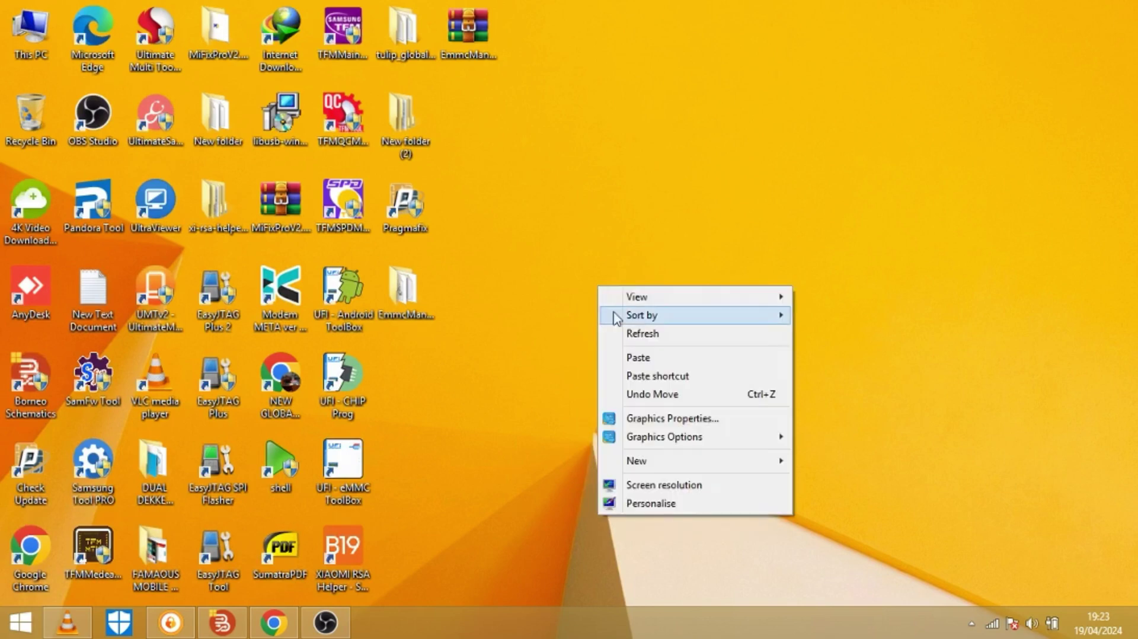
{"action": "left_click", "coordinate": [655, 336]}
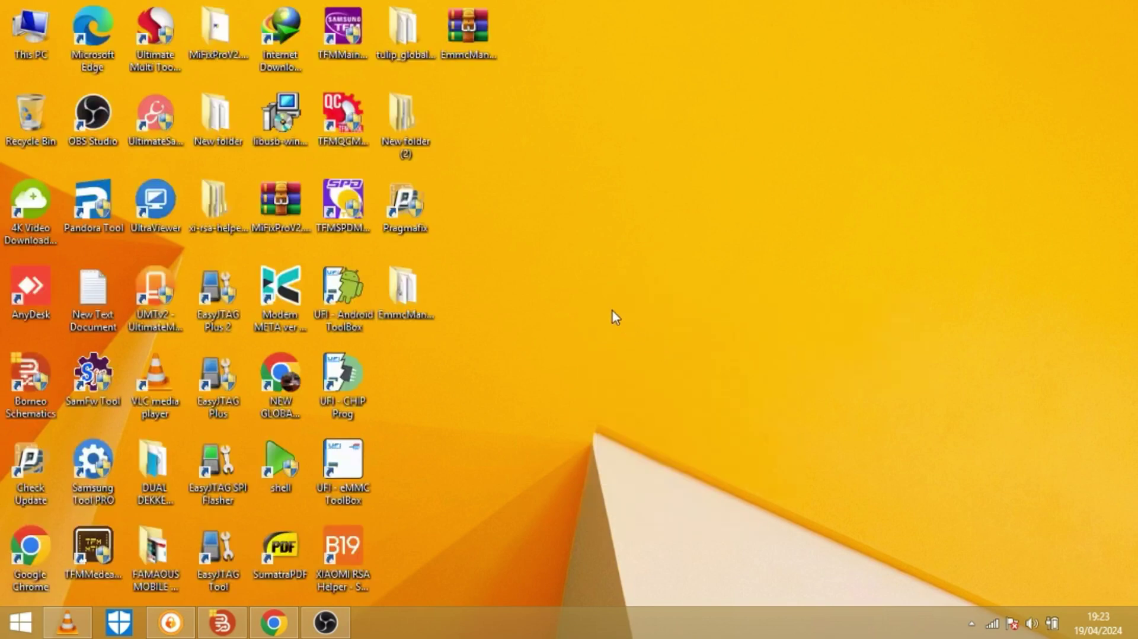
{"action": "right_click", "coordinate": [613, 310]}
{"action": "left_click", "coordinate": [654, 362]}
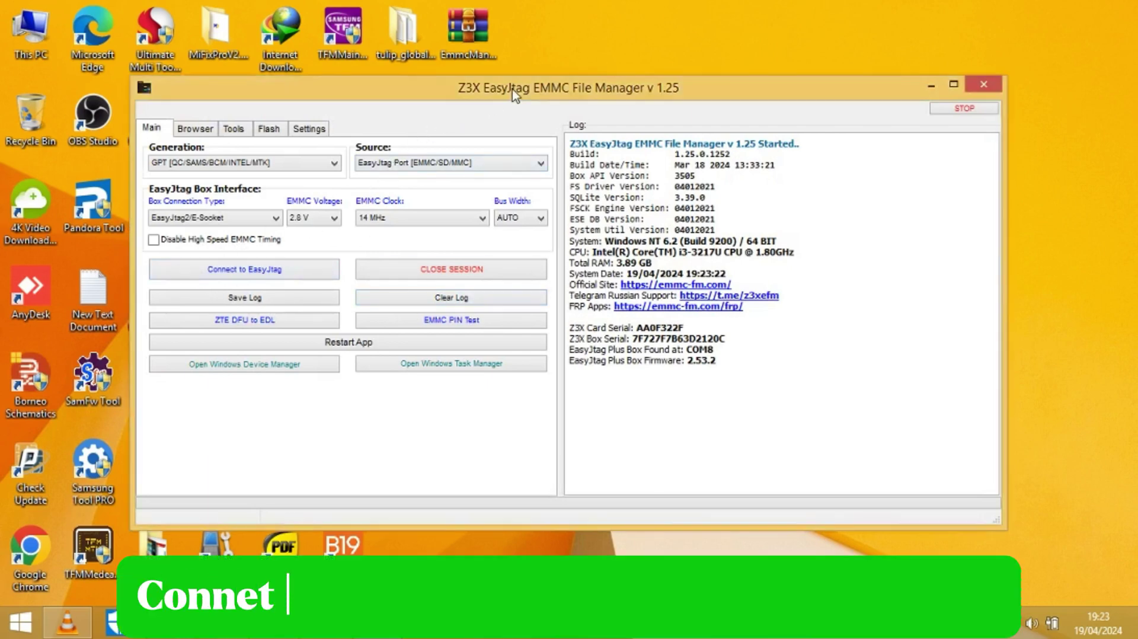
Maximize the EMMC File Manager window, then set the EMMC clock to 42 MHz and connect to EasyJtag.
{"action": "double_click", "coordinate": [471, 88]}
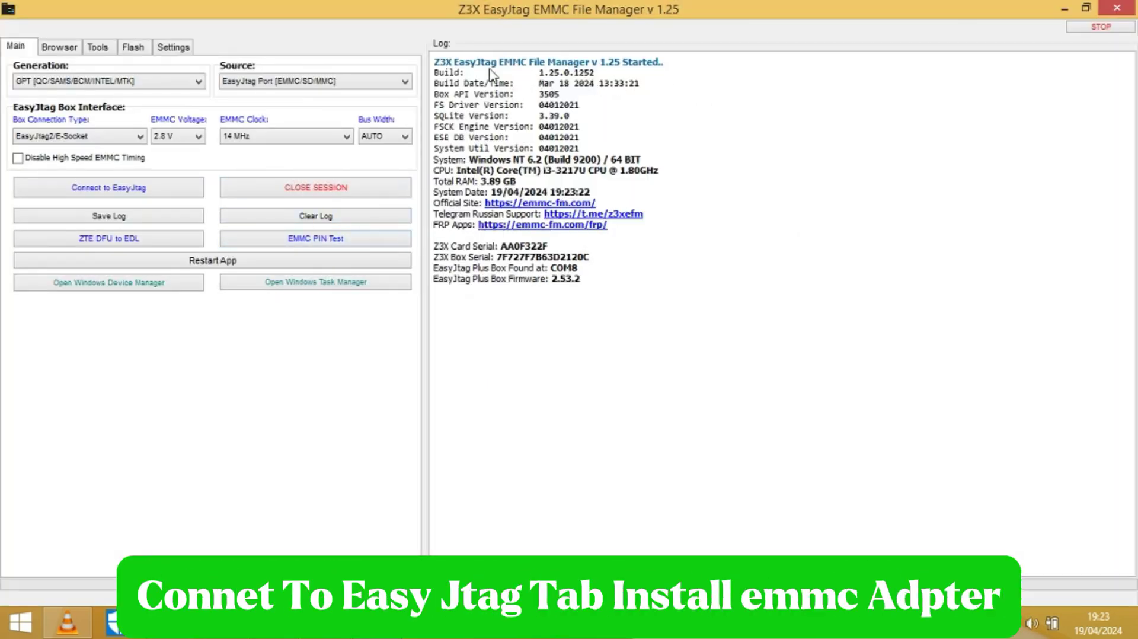
{"action": "left_click_drag", "start_coordinate": [504, 73], "coordinate": [617, 195]}
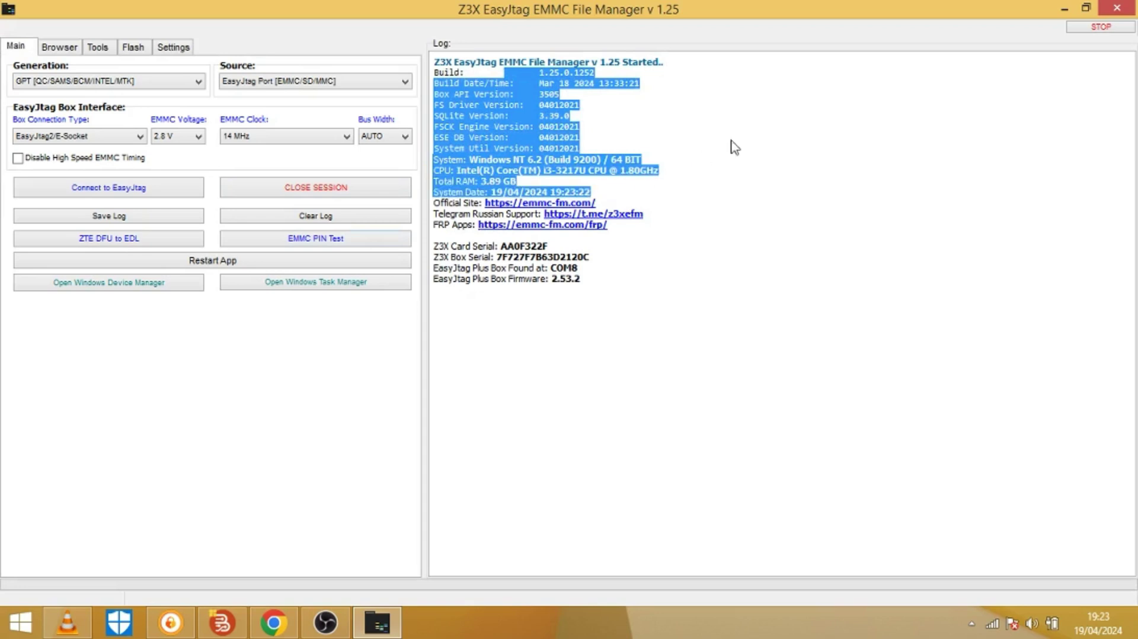
{"action": "left_click", "coordinate": [747, 142]}
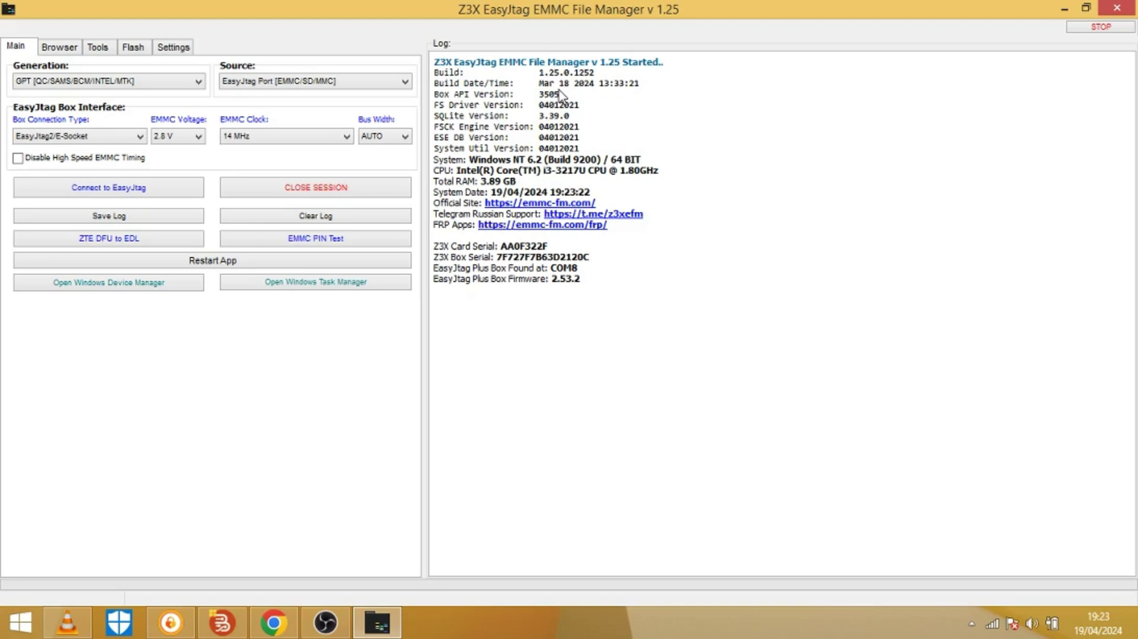
{"action": "left_click", "coordinate": [263, 151]}
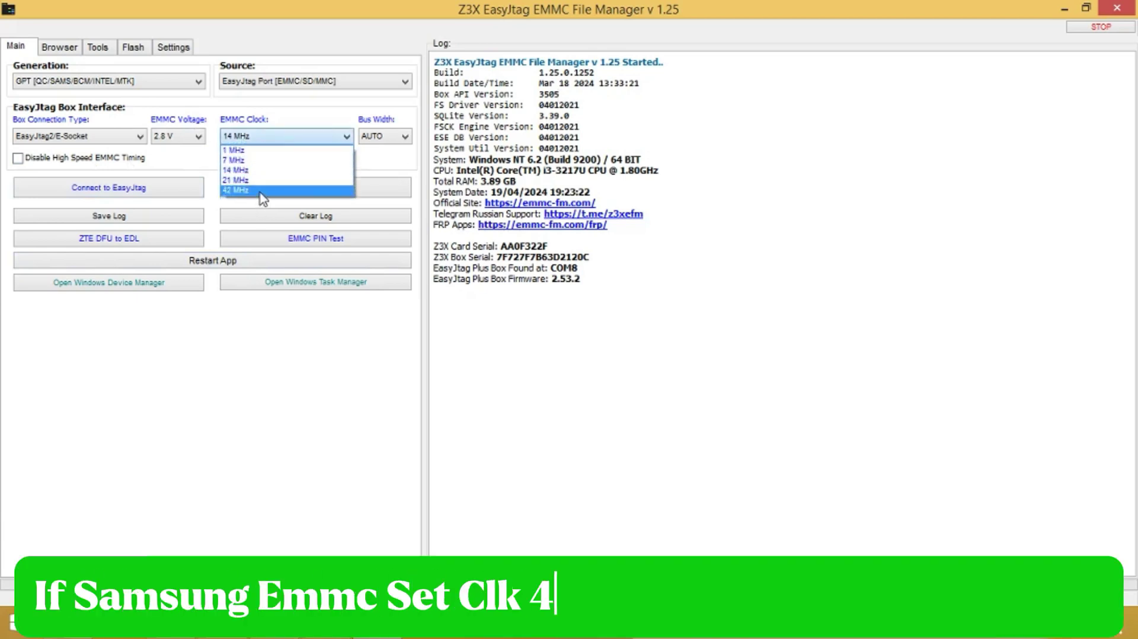
{"action": "left_click", "coordinate": [260, 190]}
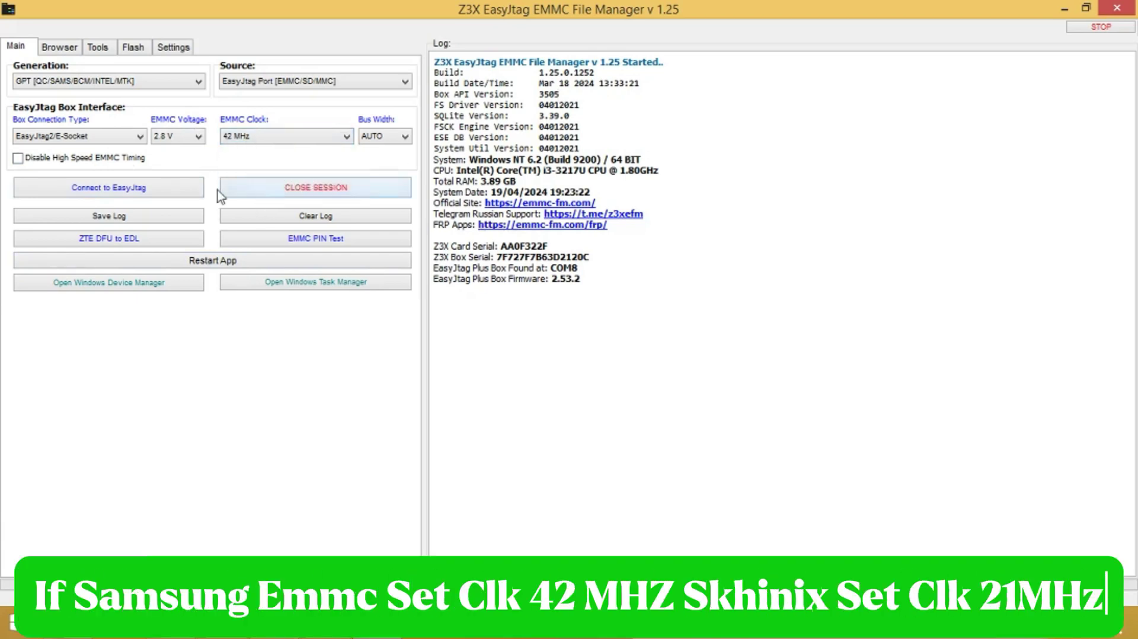
{"action": "left_click", "coordinate": [117, 193]}
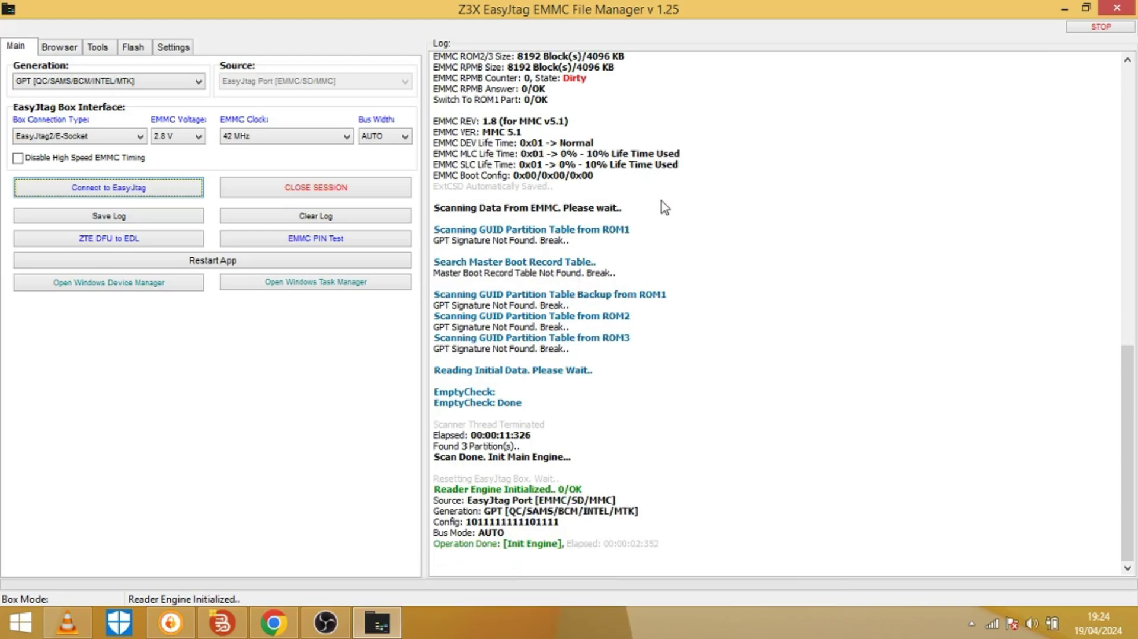
Review the connection log for the eMMC details and the partition table scan results.
{"action": "left_click_drag", "start_coordinate": [658, 218], "coordinate": [573, 570]}
{"action": "left_click", "coordinate": [699, 347]}
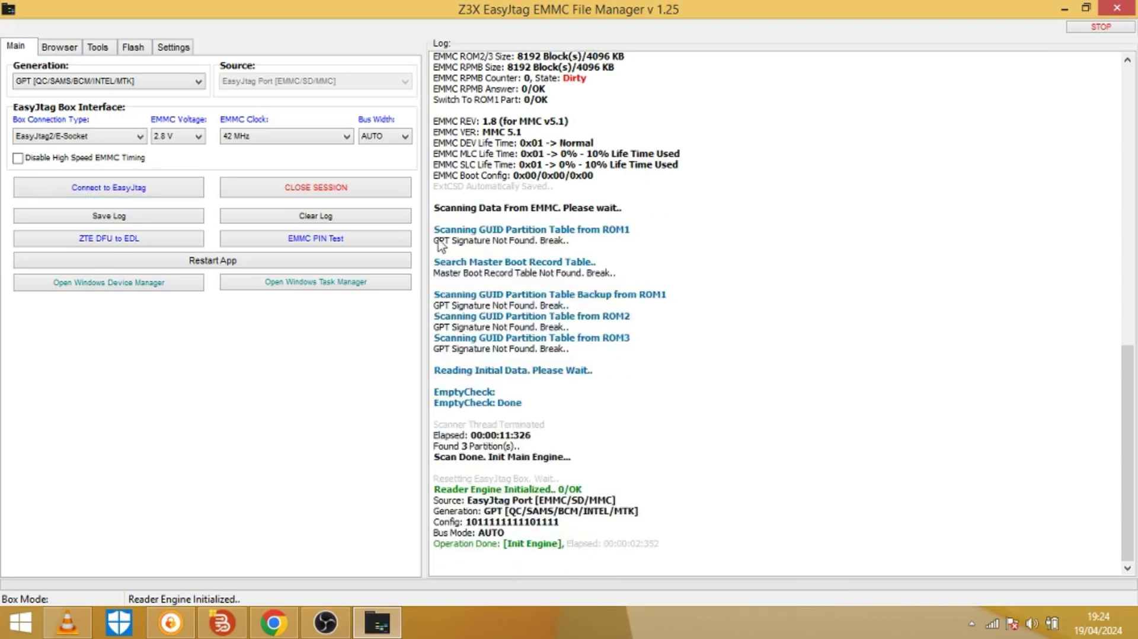
{"action": "scroll", "coordinate": [662, 252], "scroll_direction": "up", "scroll_amount": 2}
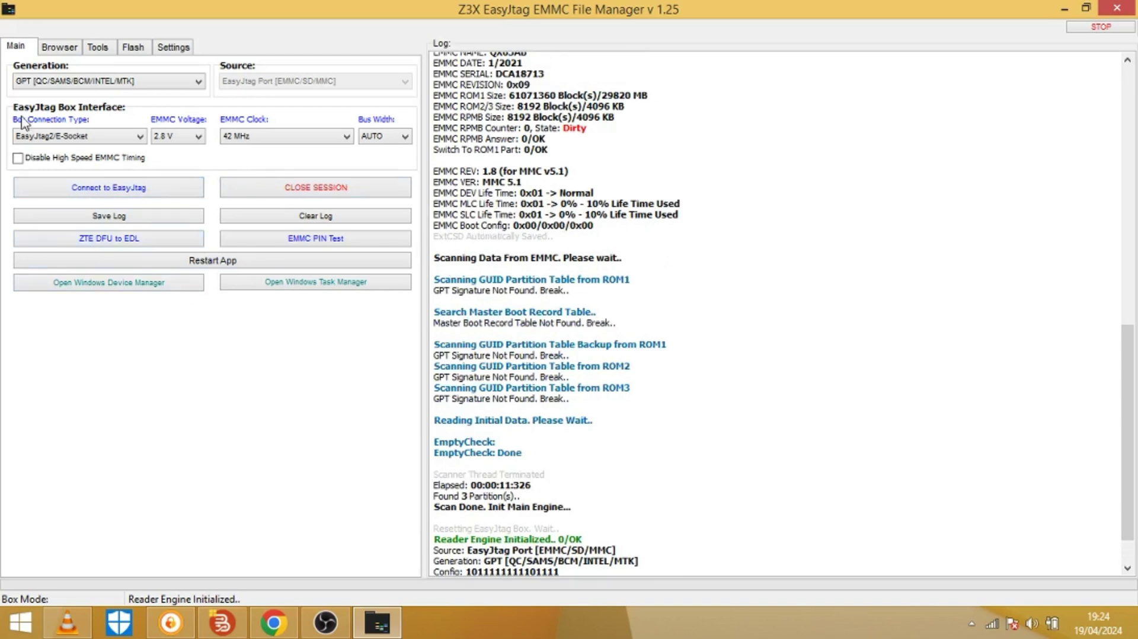
Try to run the Universal Factory Reset from the Android wipe tools on the connected eMMC.
{"action": "left_click", "coordinate": [60, 48]}
{"action": "left_click", "coordinate": [98, 48]}
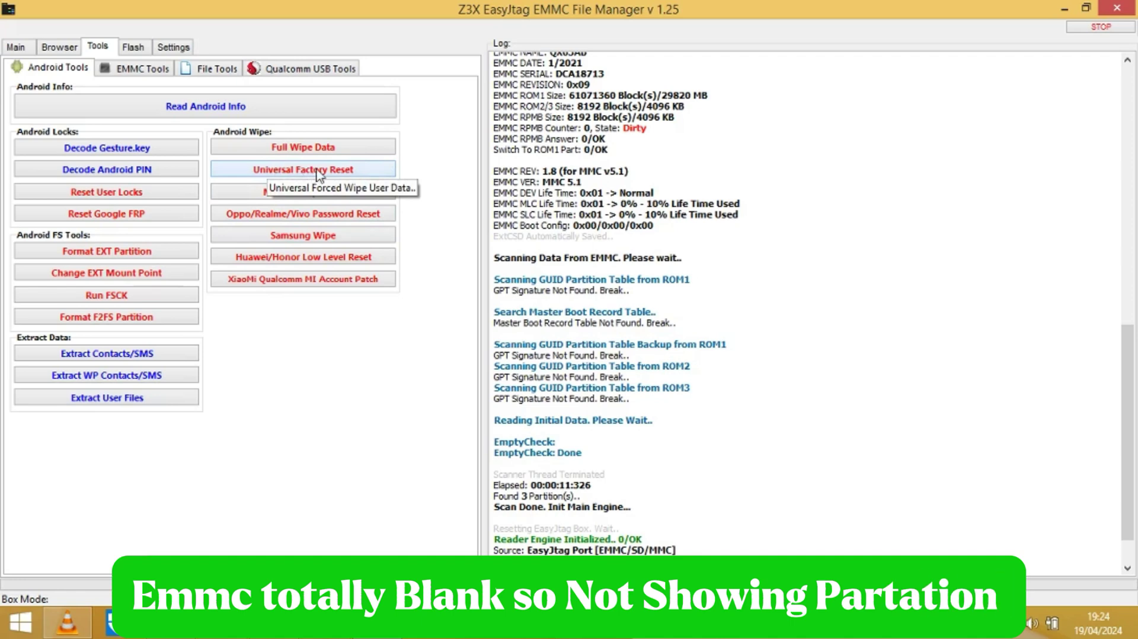
{"action": "left_click", "coordinate": [289, 173]}
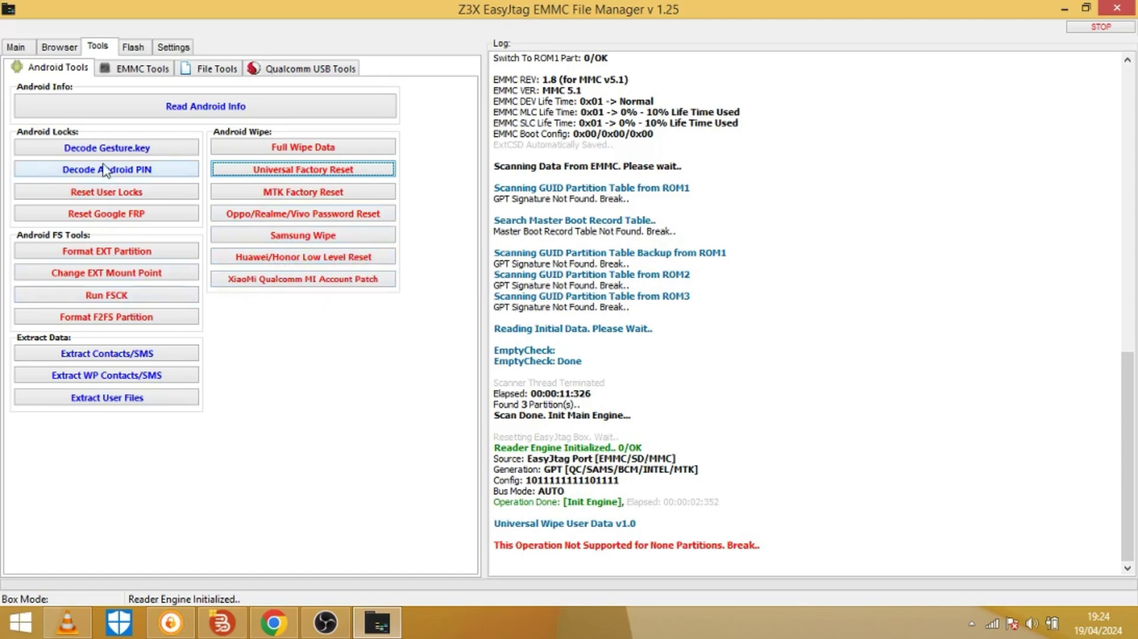
Read the connected chip's EMMC info with the EMMC tools.
{"action": "left_click", "coordinate": [168, 70]}
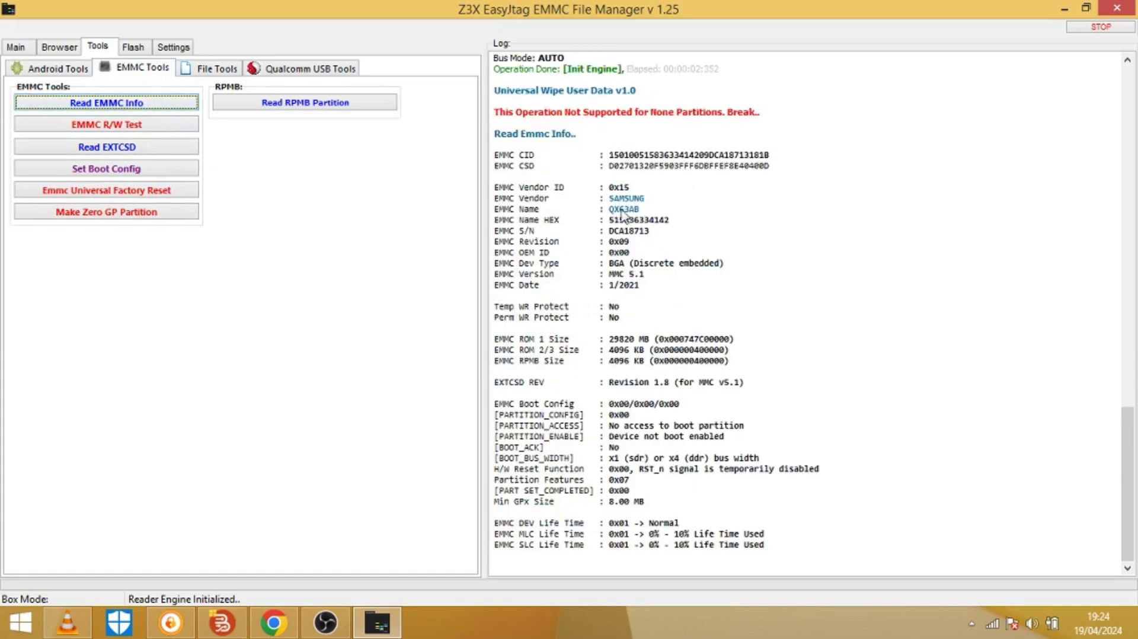
Review the chip details in the EMMC info log and run the EMMC read/write test.
{"action": "left_click_drag", "start_coordinate": [573, 166], "coordinate": [774, 563]}
{"action": "left_click", "coordinate": [920, 457]}
{"action": "left_click_drag", "start_coordinate": [858, 279], "coordinate": [806, 545]}
{"action": "left_click", "coordinate": [866, 498]}
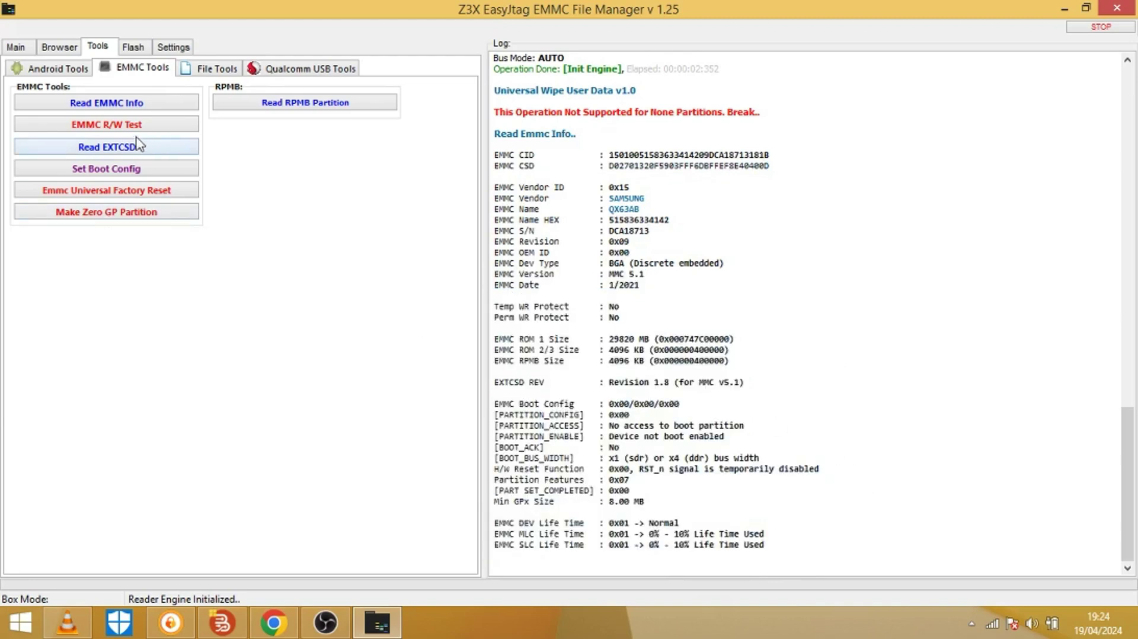
{"action": "left_click", "coordinate": [121, 123]}
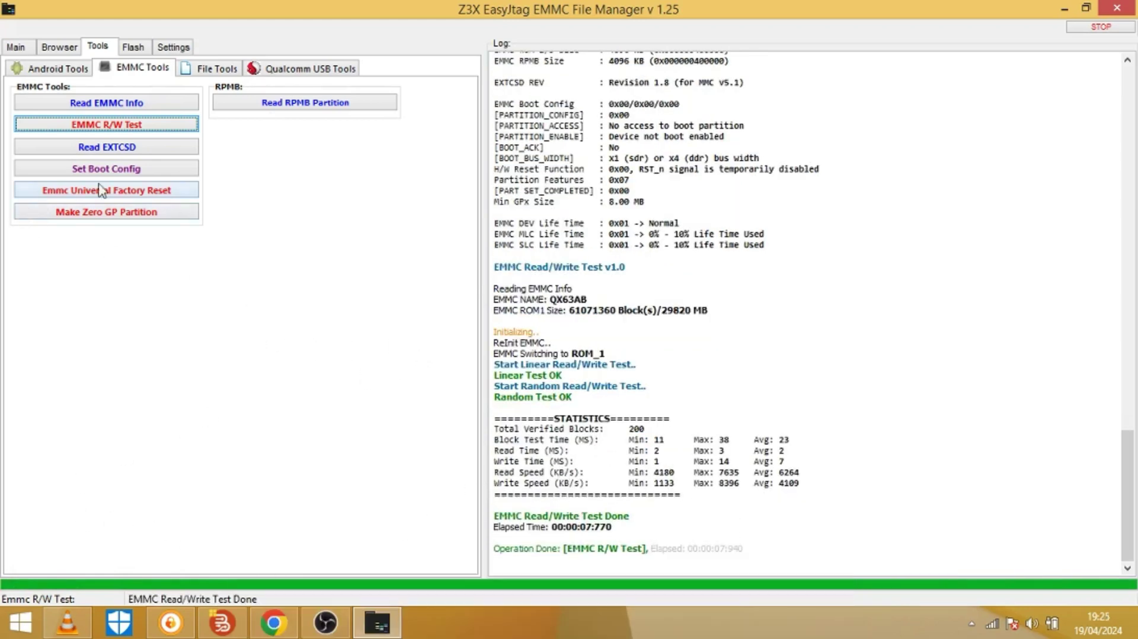
Set the EMMC boot config to Qualcomm New [0x38/0x00/0x01] and check the register writes in the log.
{"action": "left_click", "coordinate": [131, 169]}
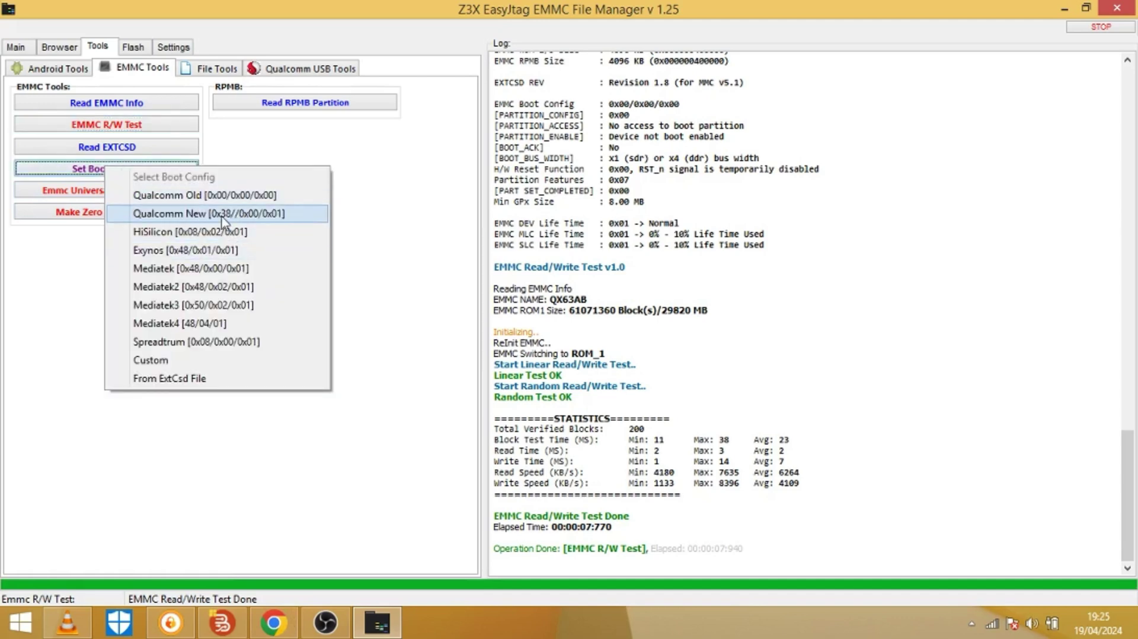
{"action": "left_click", "coordinate": [223, 215]}
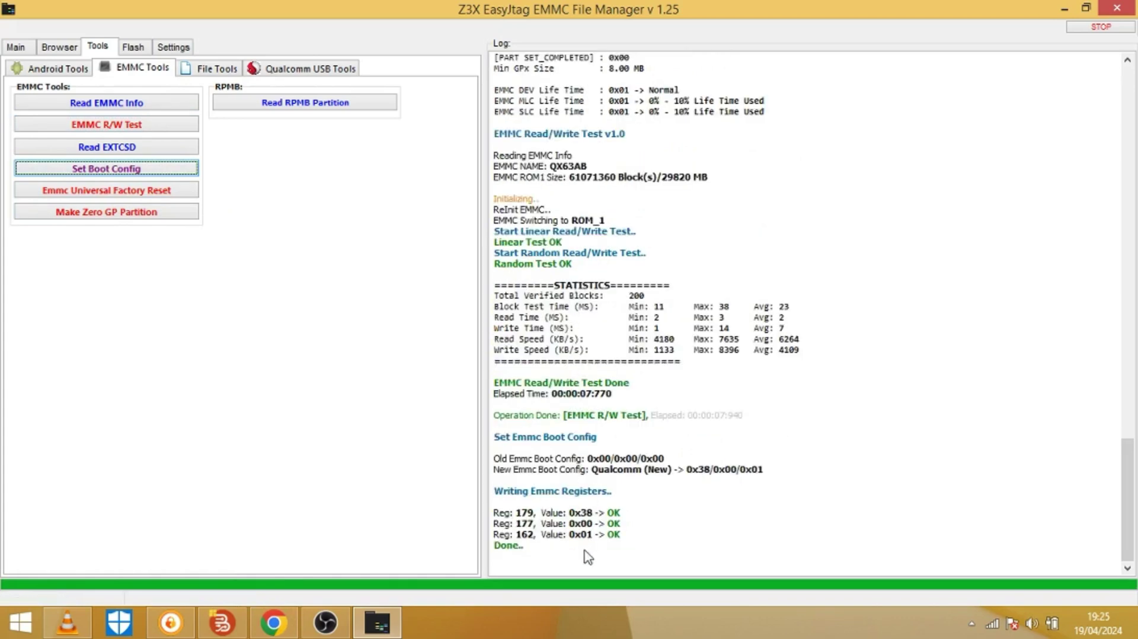
{"action": "left_click_drag", "start_coordinate": [511, 487], "coordinate": [597, 564]}
{"action": "left_click", "coordinate": [714, 558]}
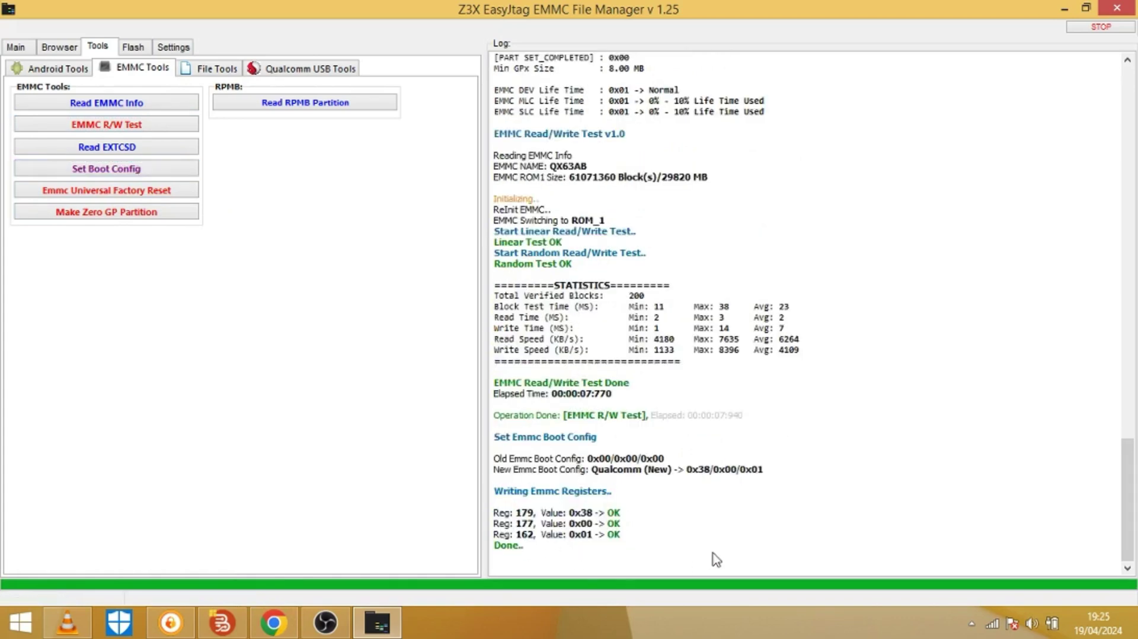
{"action": "left_click_drag", "start_coordinate": [714, 559], "coordinate": [479, 486]}
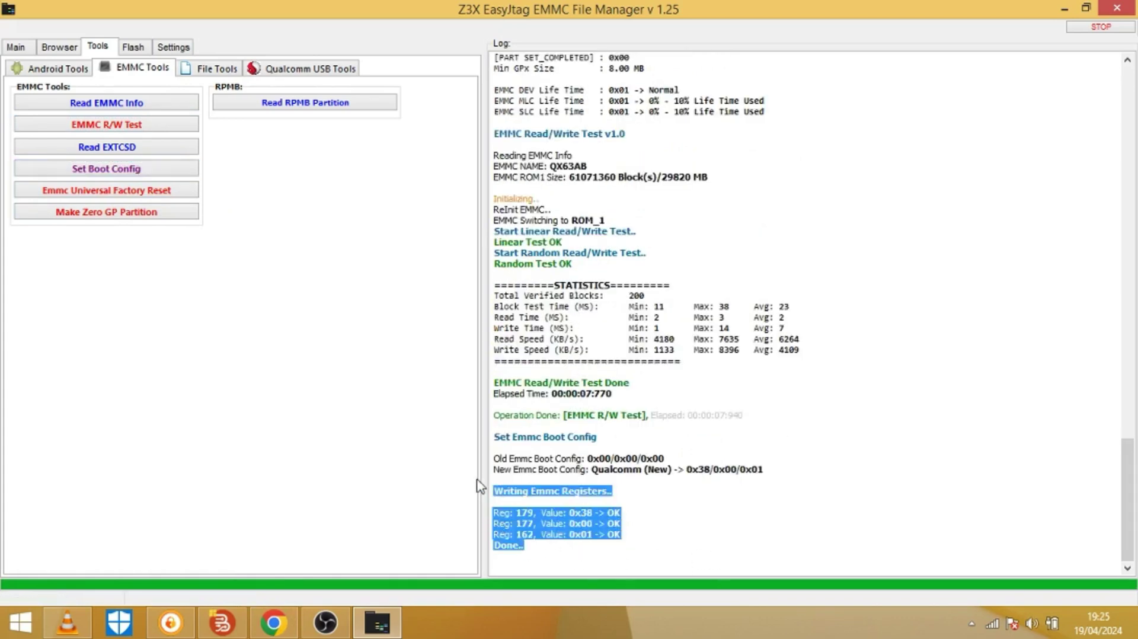
{"action": "left_click", "coordinate": [564, 515]}
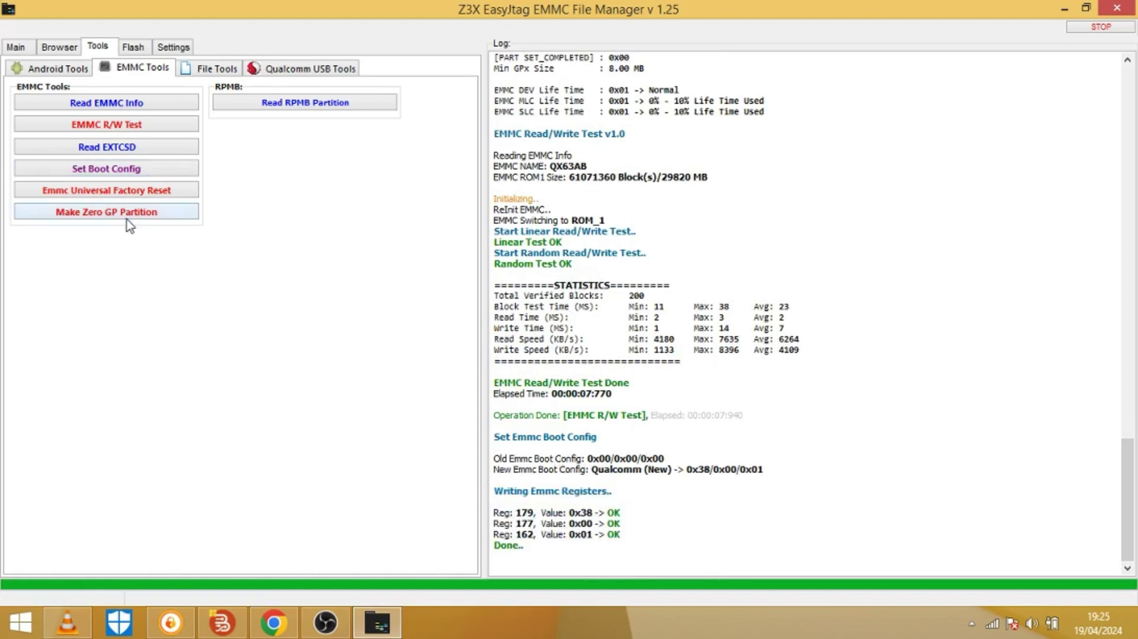
Run the Emmc Universal Factory Reset on the connected chip, accepting the deletion of all data.
{"action": "left_click", "coordinate": [117, 189]}
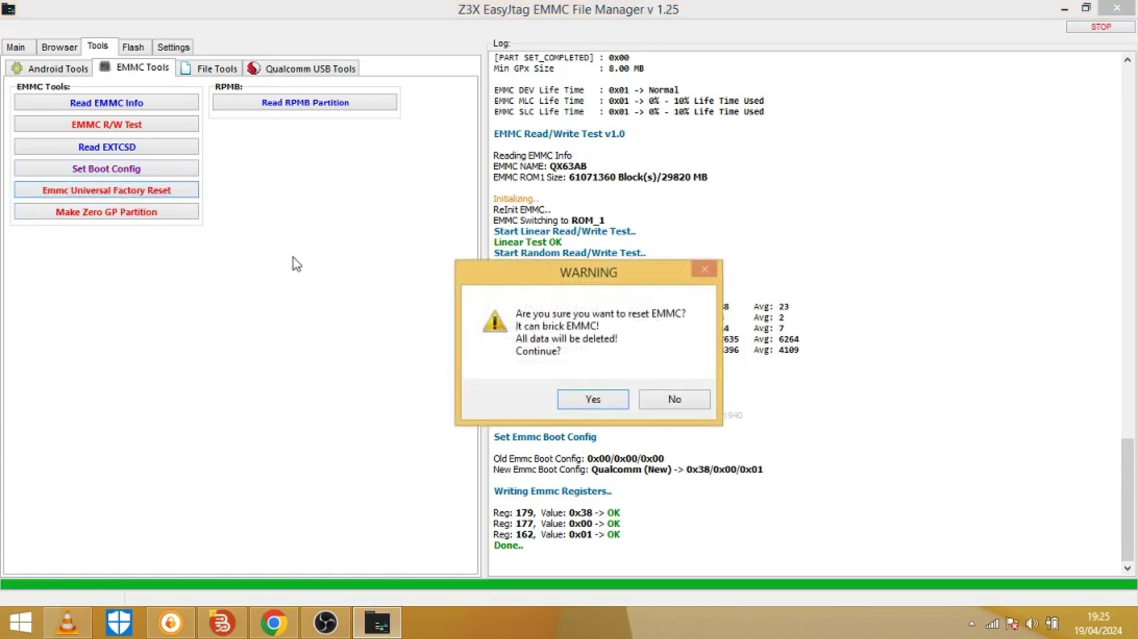
{"action": "left_click", "coordinate": [590, 400]}
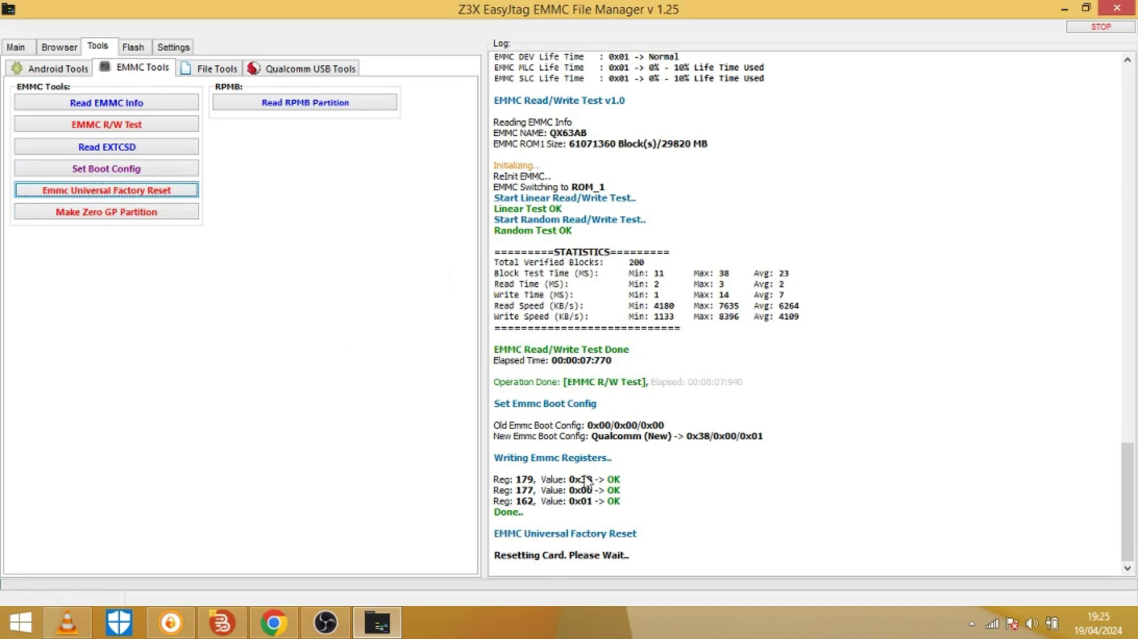
{"action": "left_click_drag", "start_coordinate": [541, 429], "coordinate": [470, 372]}
{"action": "left_click", "coordinate": [606, 553]}
{"action": "left_click", "coordinate": [944, 449]}
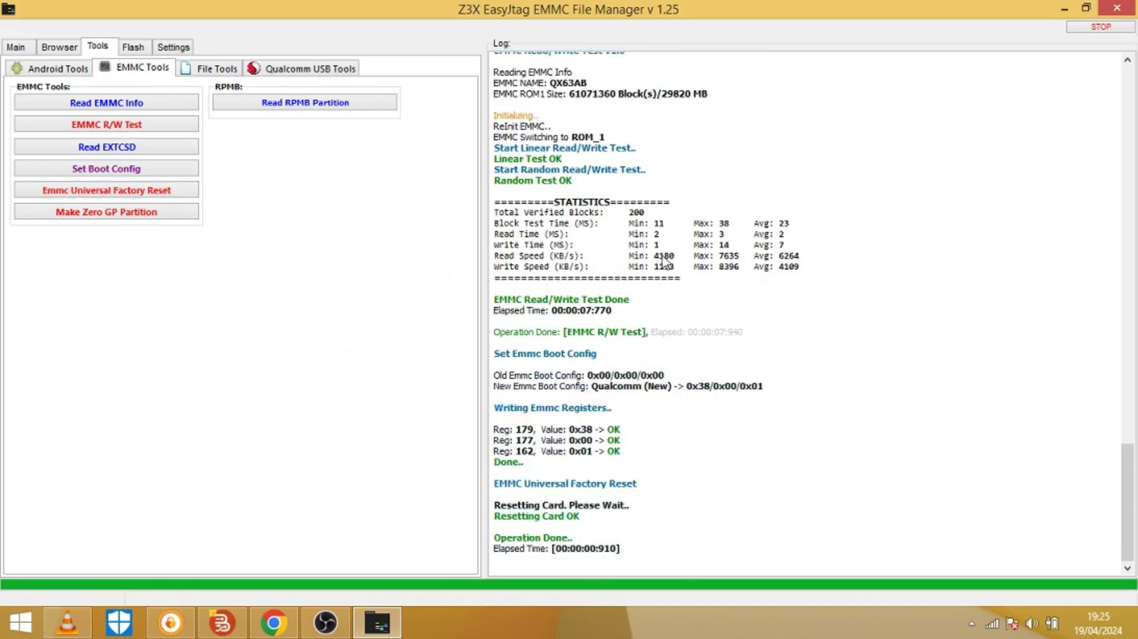
Read the RPMB partition and save the dump to the Desktop as a binary file under the suggested name.
{"action": "left_click", "coordinate": [325, 105]}
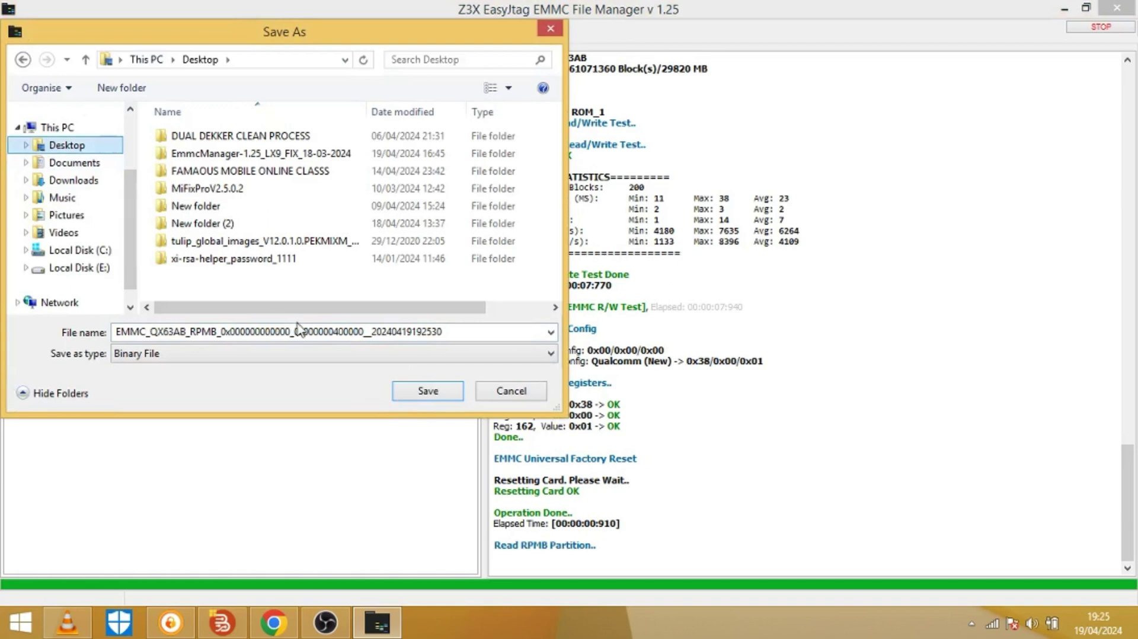
{"action": "left_click", "coordinate": [424, 391]}
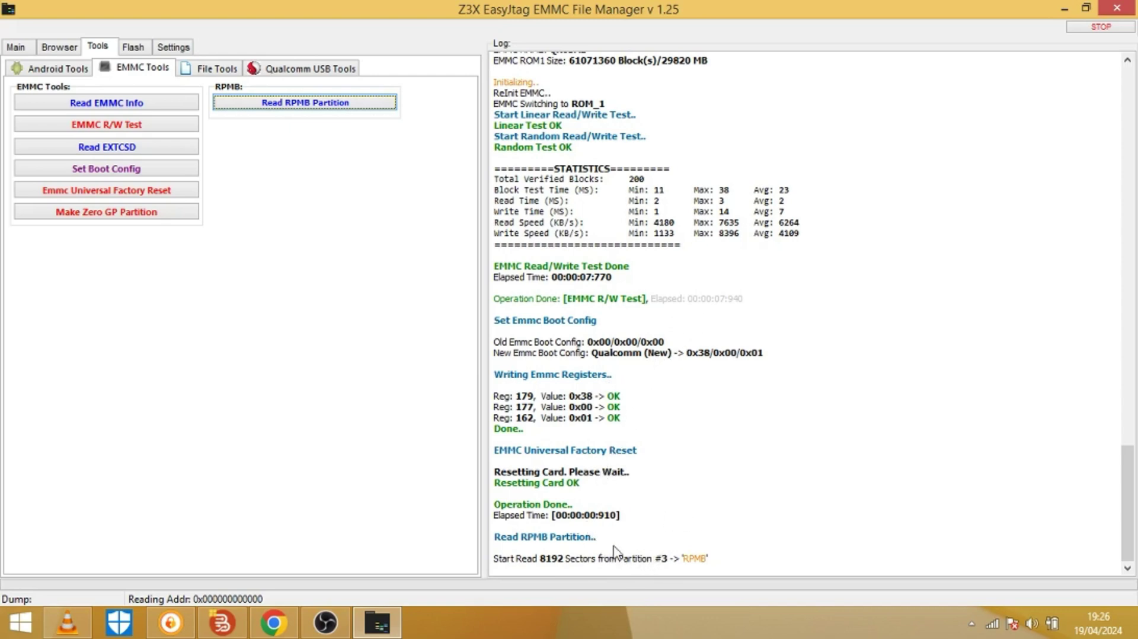
{"action": "mouse_move", "coordinate": [378, 624]}
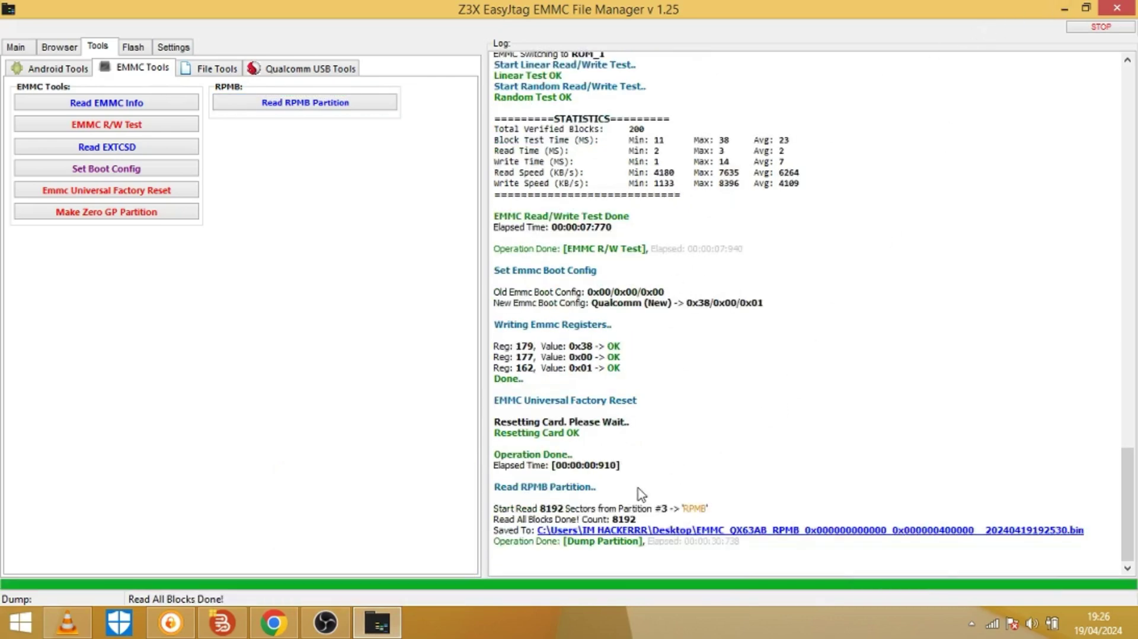
Move the saved RPMB dump file to an empty area of the desktop and return to EMMC File Manager.
{"action": "left_click", "coordinate": [1064, 8]}
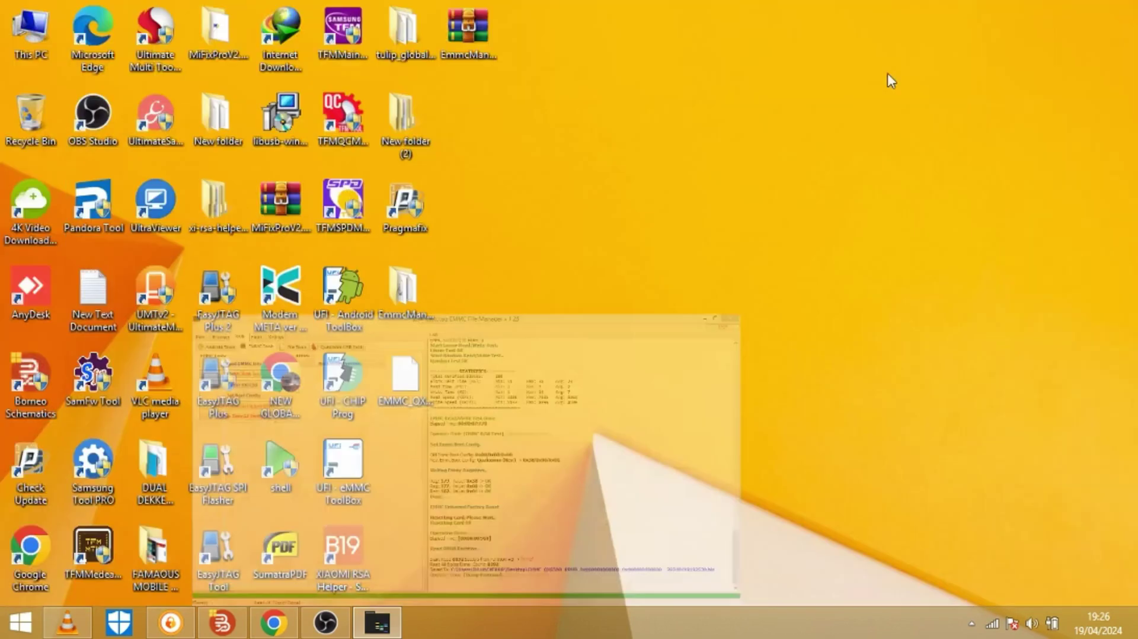
{"action": "left_click_drag", "start_coordinate": [400, 383], "coordinate": [693, 236]}
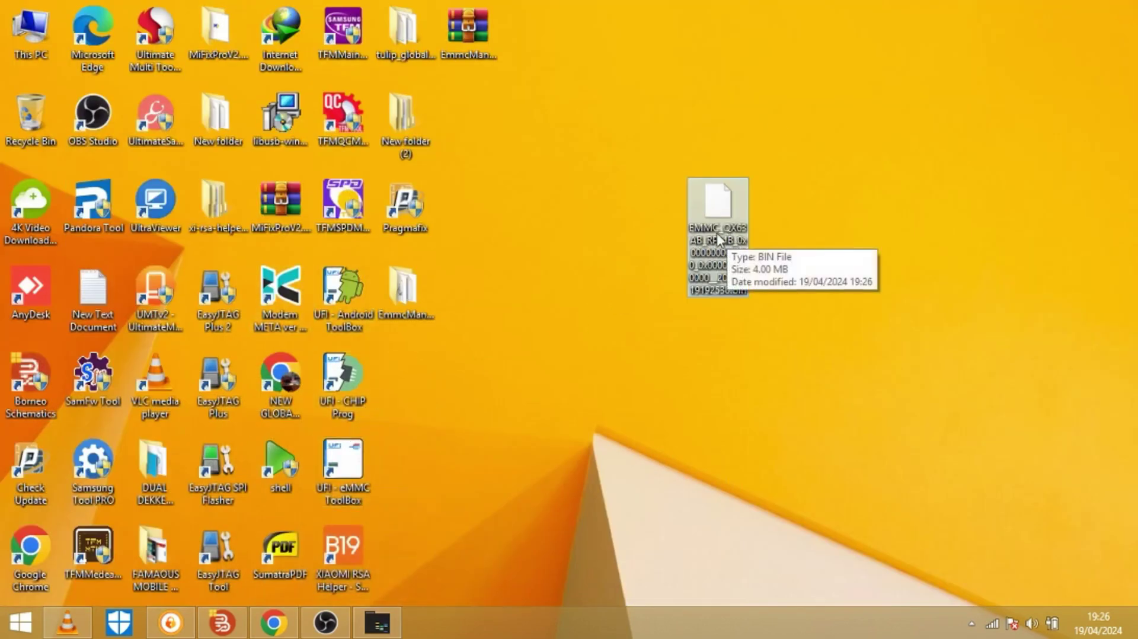
{"action": "left_click", "coordinate": [377, 623]}
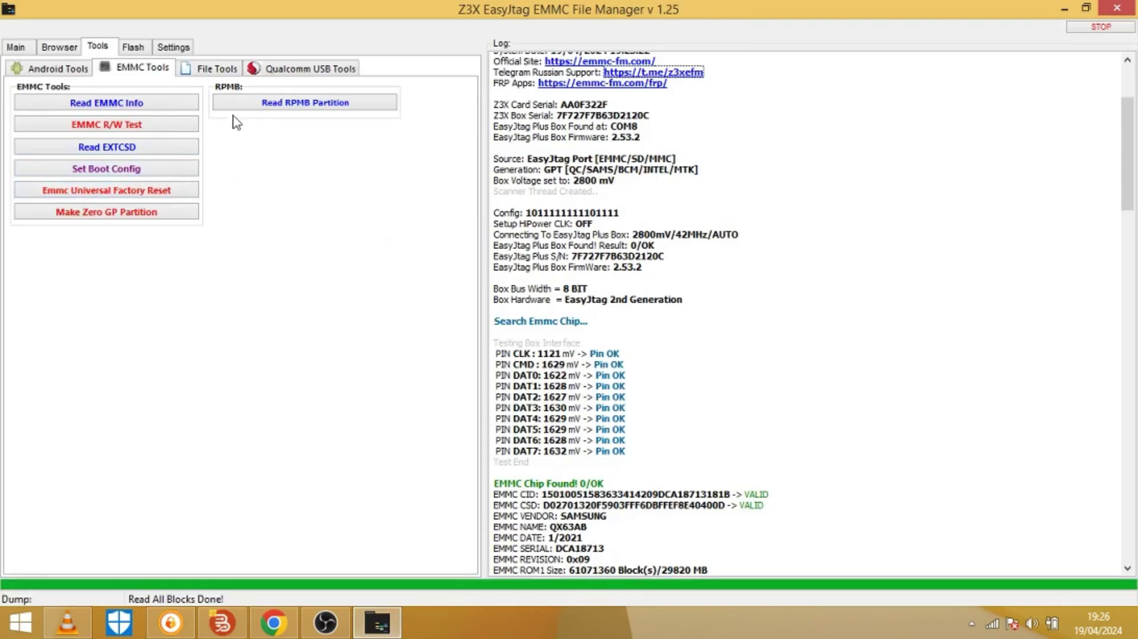
Look through the File Tools, Qualcomm USB Tools, Flash and Browser pages for the available functions.
{"action": "left_click", "coordinate": [82, 221]}
{"action": "left_click", "coordinate": [212, 69]}
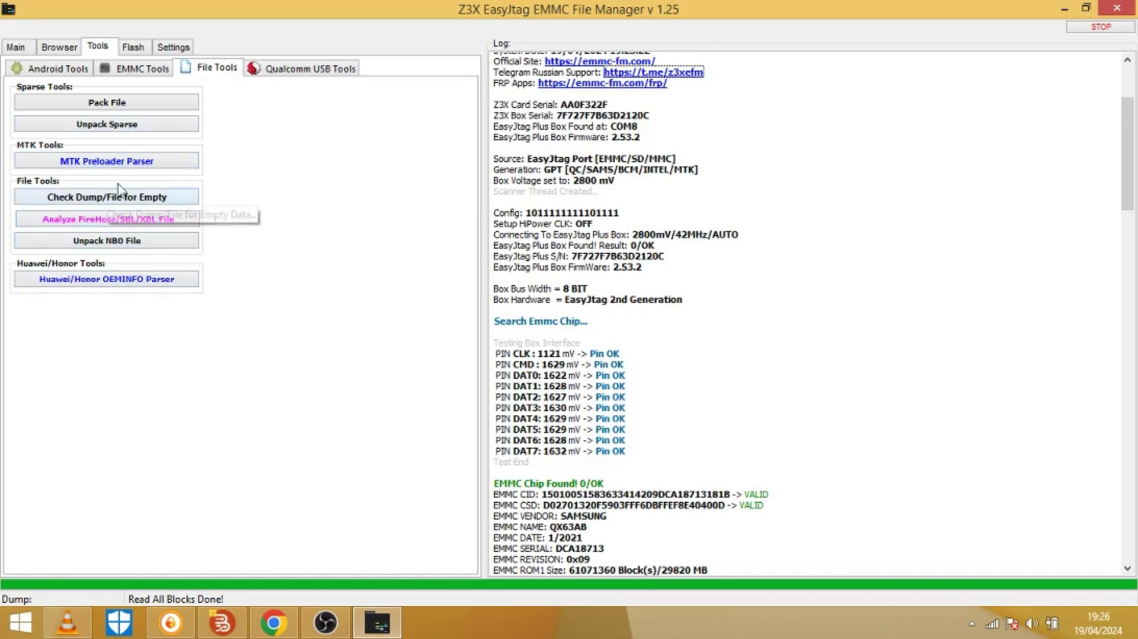
{"action": "left_click", "coordinate": [290, 66]}
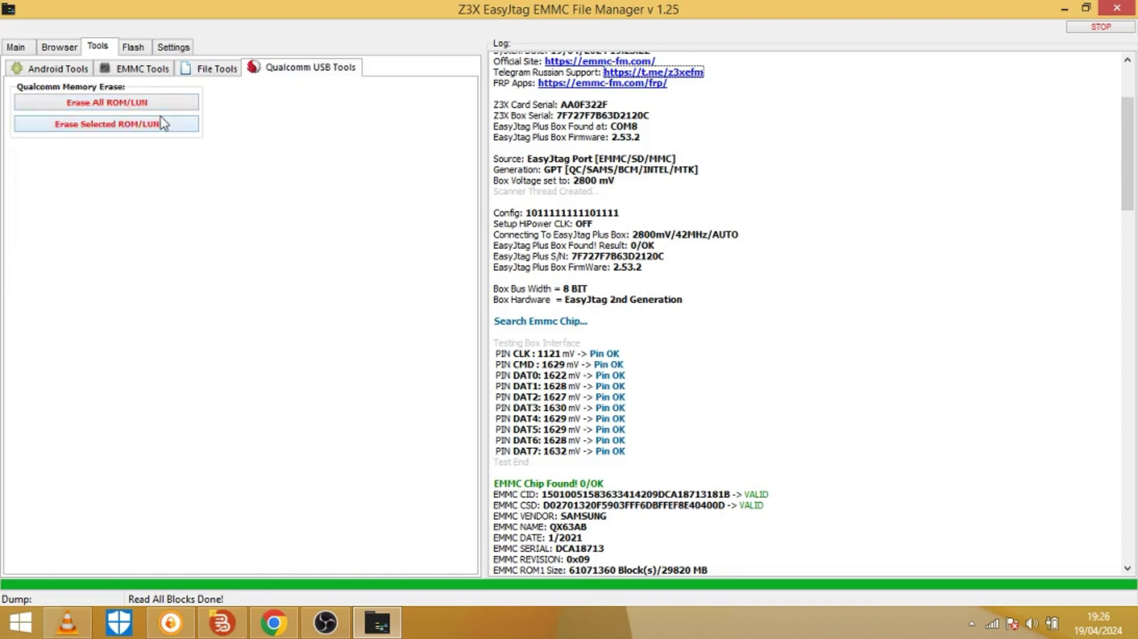
{"action": "left_click", "coordinate": [139, 52]}
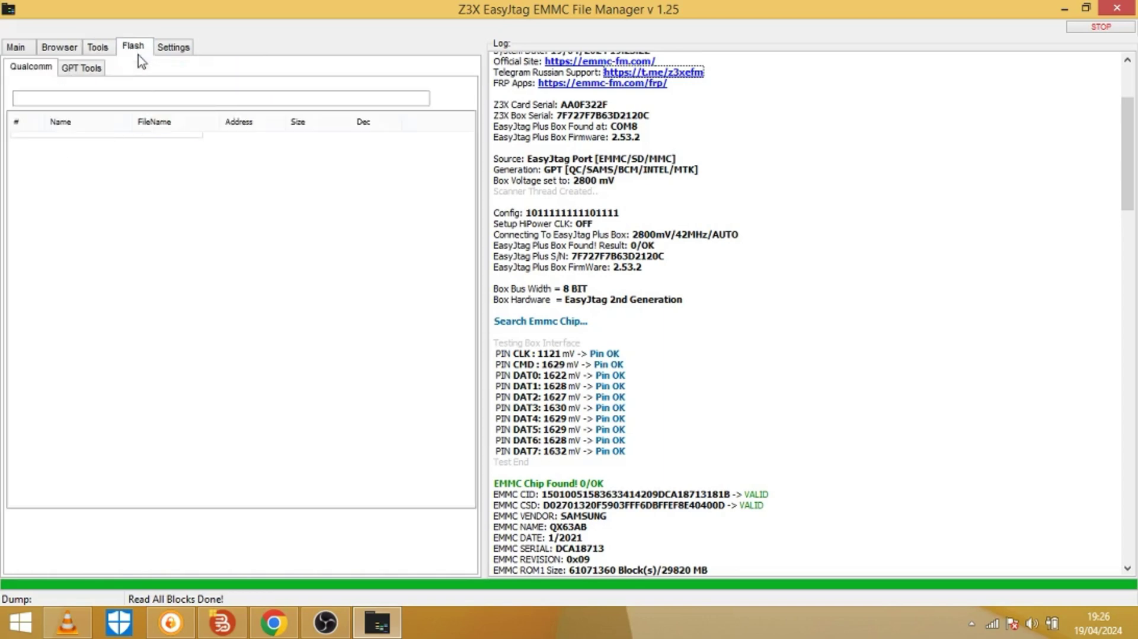
{"action": "left_click", "coordinate": [61, 51]}
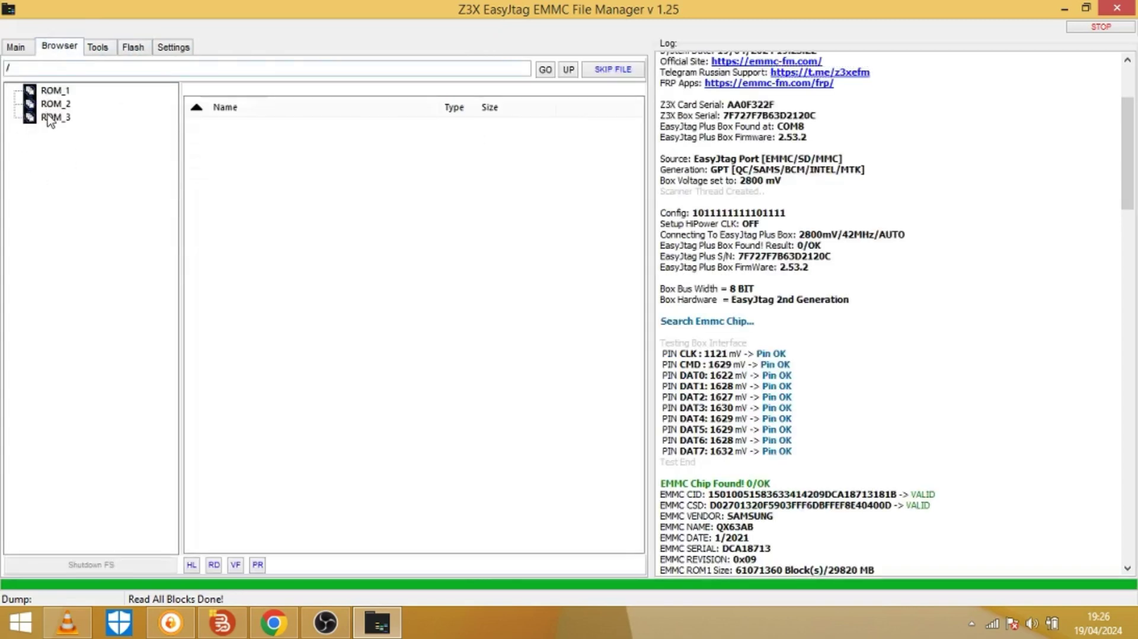
Run the EMMC PIN Test from the main connection page and check the end of the log.
{"action": "left_click", "coordinate": [12, 47]}
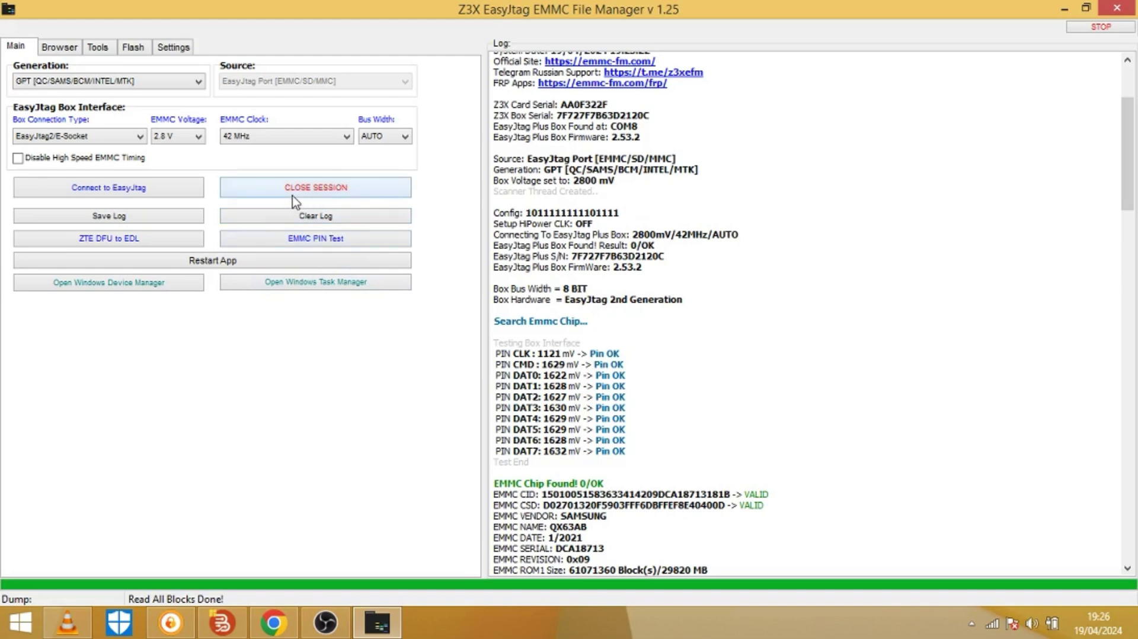
{"action": "left_click", "coordinate": [293, 246]}
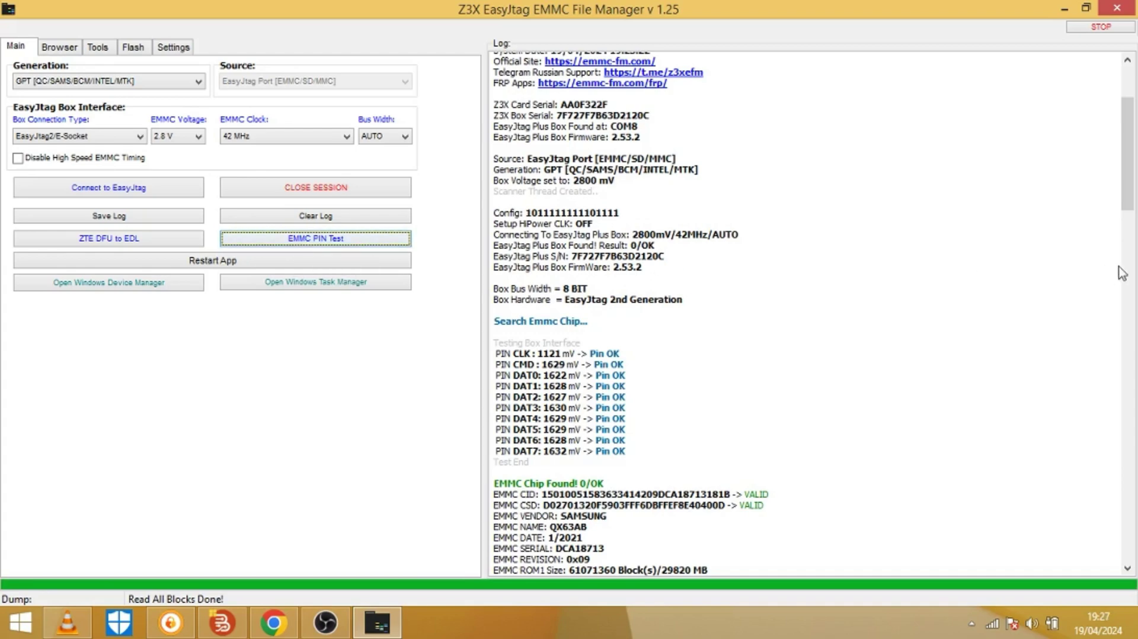
{"action": "left_click_drag", "start_coordinate": [1127, 169], "coordinate": [1110, 538]}
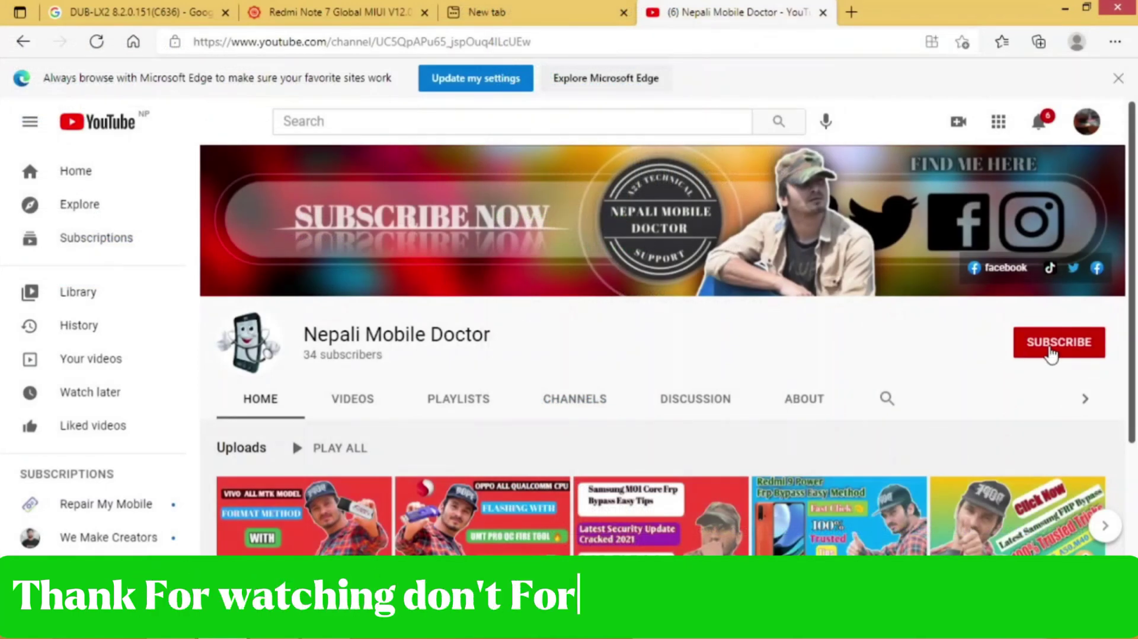
On YouTube, subscribe to the Nepali Mobile Doctor channel, turn on its notifications and view its uploads.
{"action": "left_click", "coordinate": [1040, 349]}
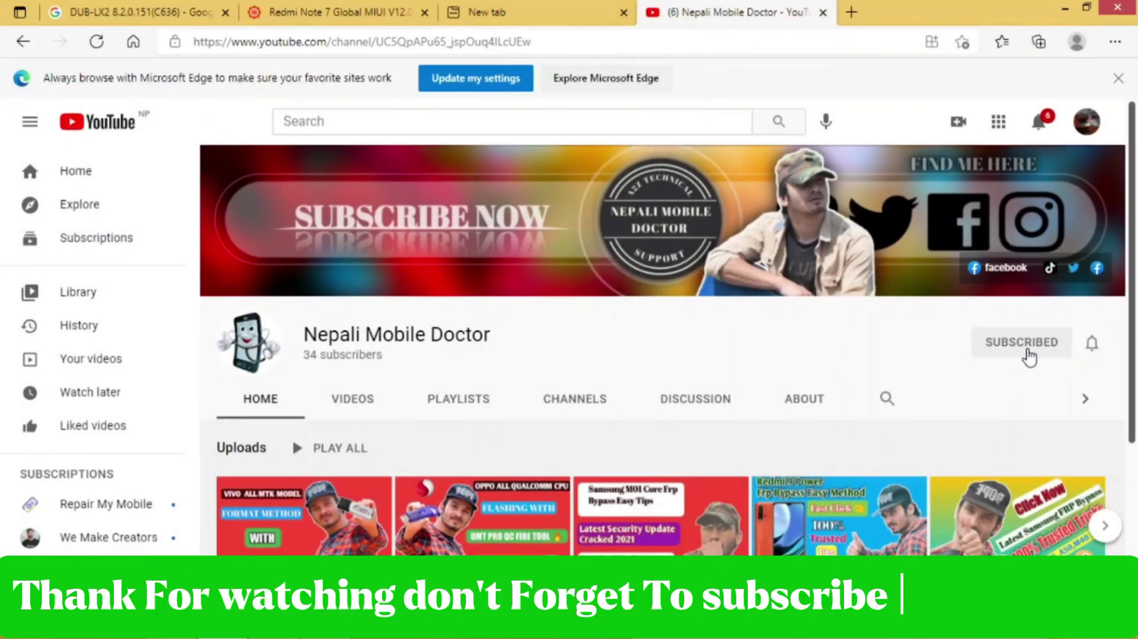
{"action": "left_click", "coordinate": [1092, 344]}
{"action": "left_click", "coordinate": [1017, 382]}
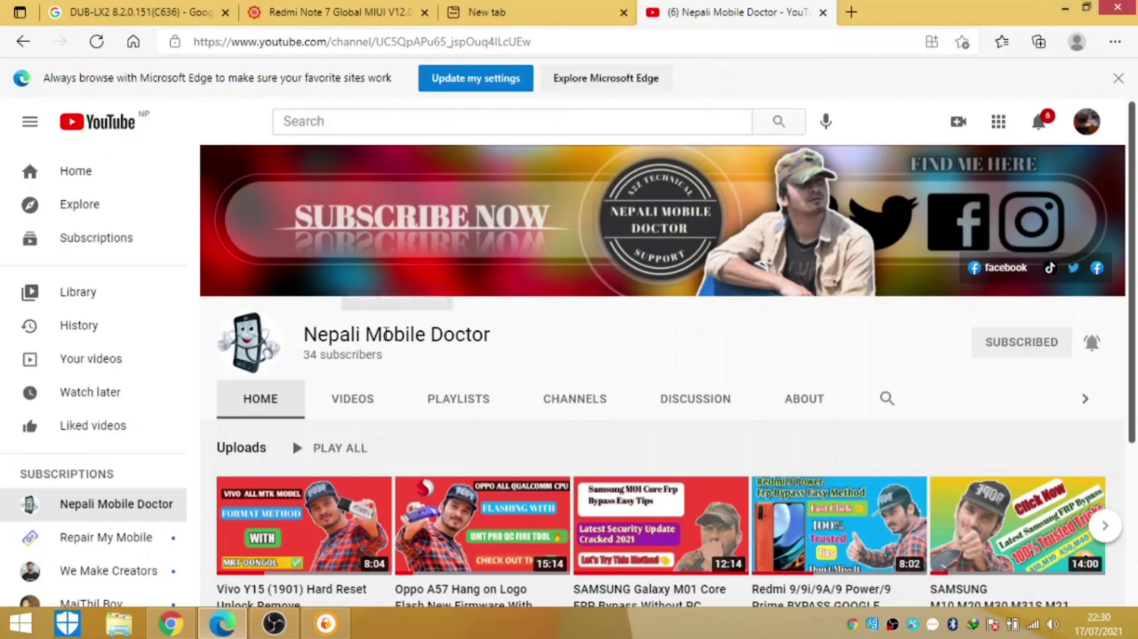
{"action": "scroll", "coordinate": [402, 447], "scroll_direction": "down", "scroll_amount": 3}
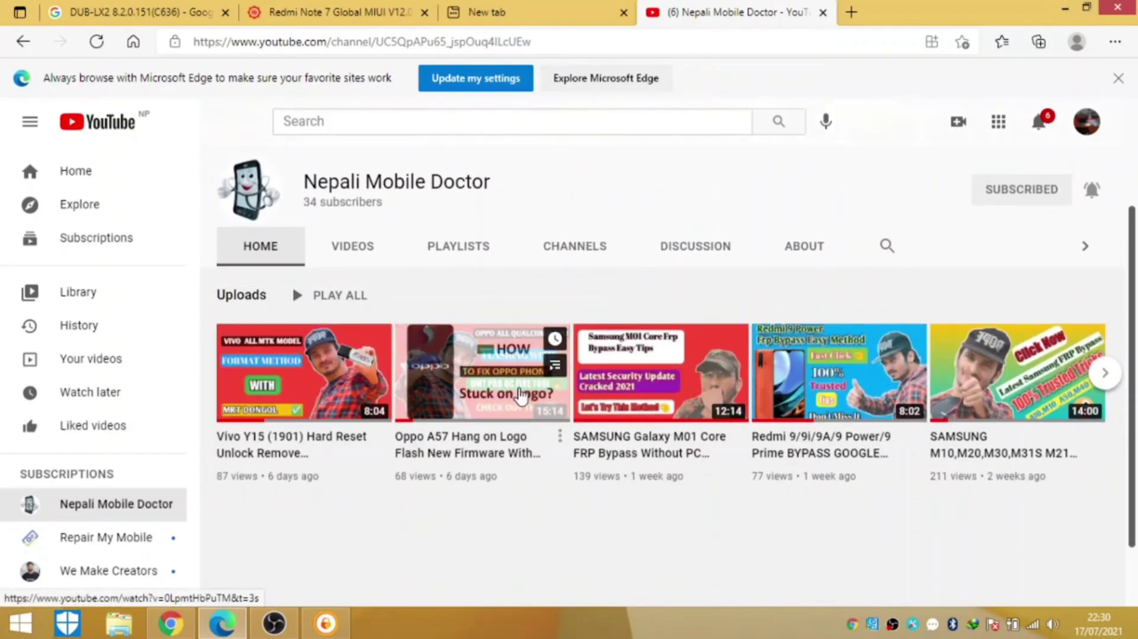